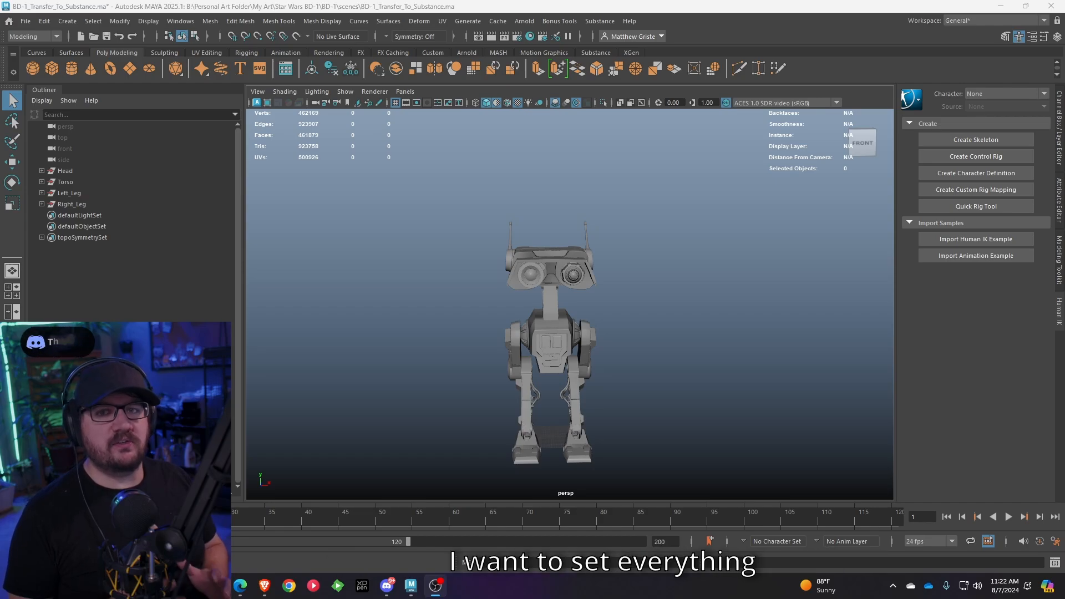
Inspect the robot's body-part grouping by selecting the Right_Leg, Left_Leg, Torso and Head groups one after another.
alt+drag(557, 233, 594, 232)
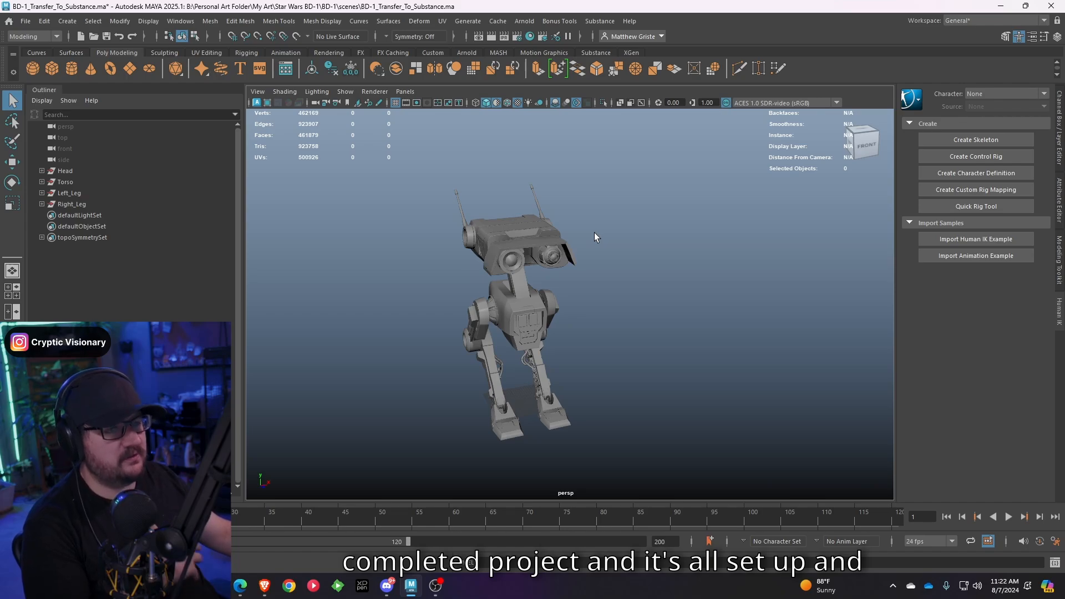
alt+drag(594, 232, 583, 239)
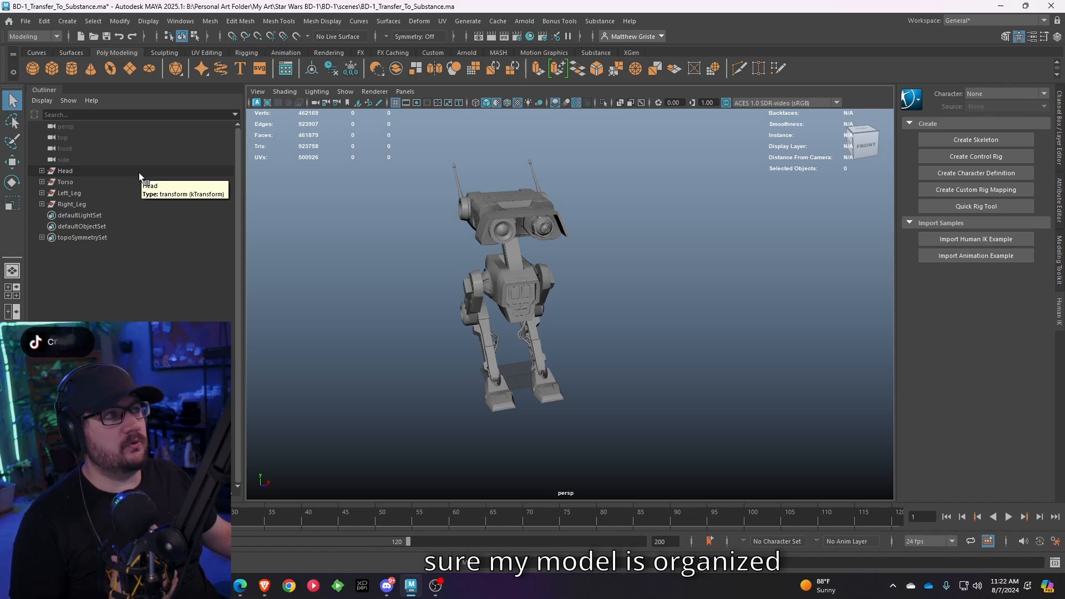
click(130, 205)
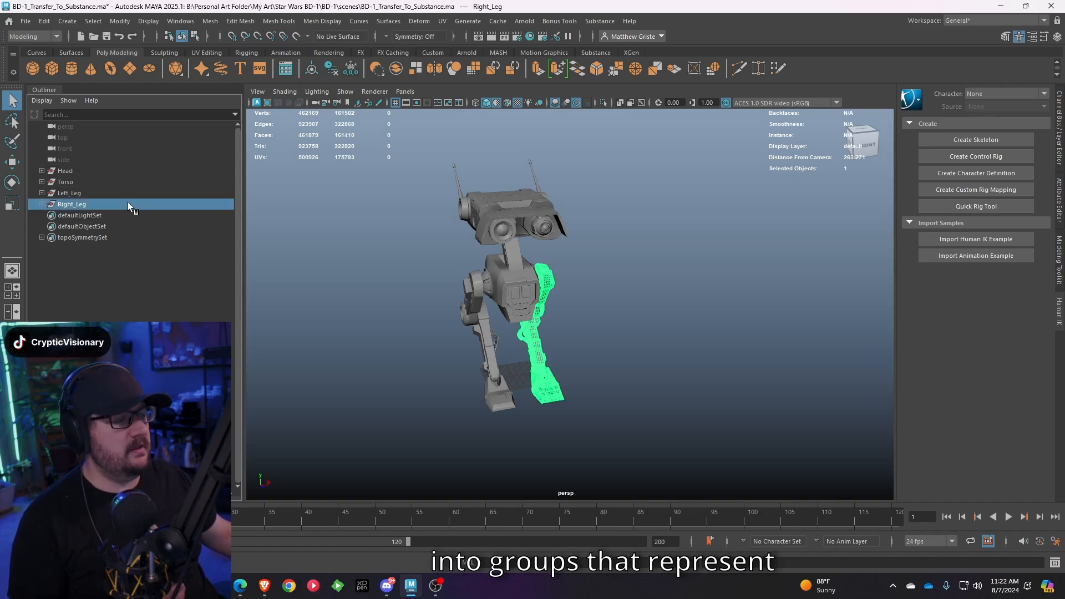
click(126, 193)
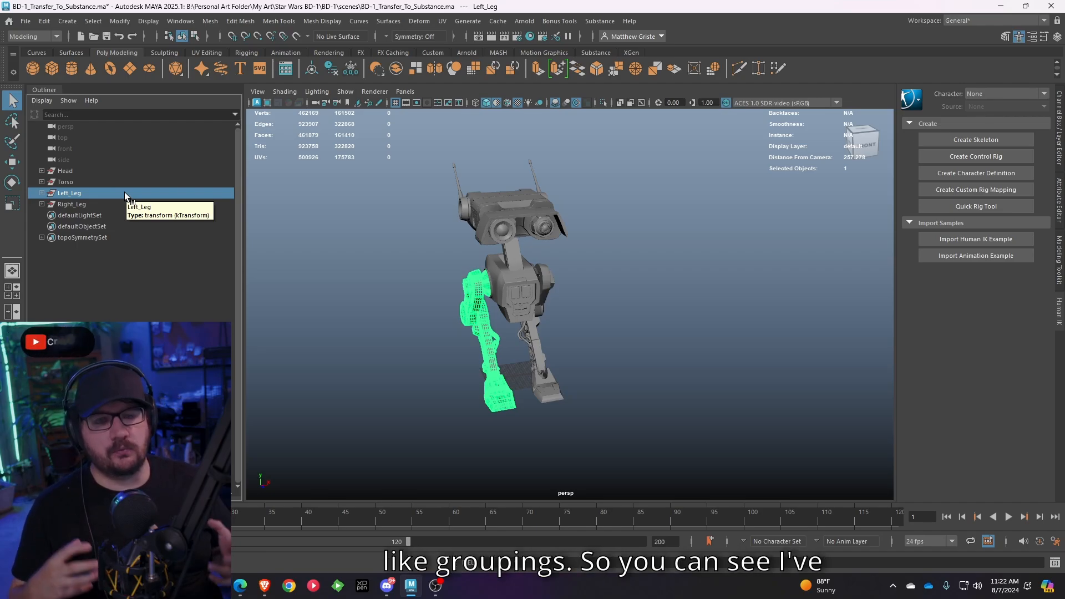
click(110, 202)
click(104, 195)
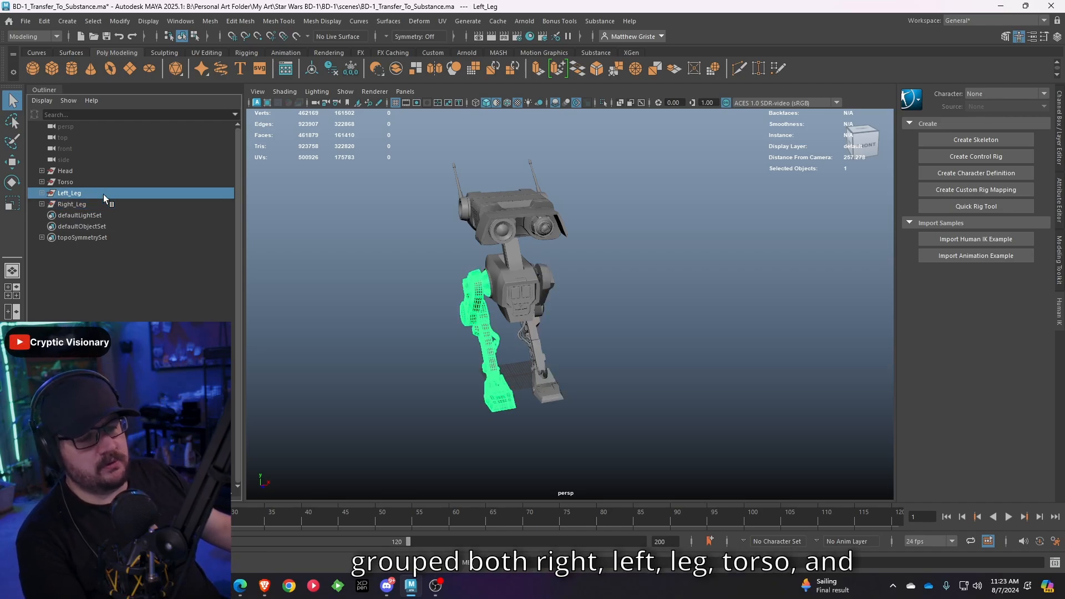
click(87, 182)
click(84, 171)
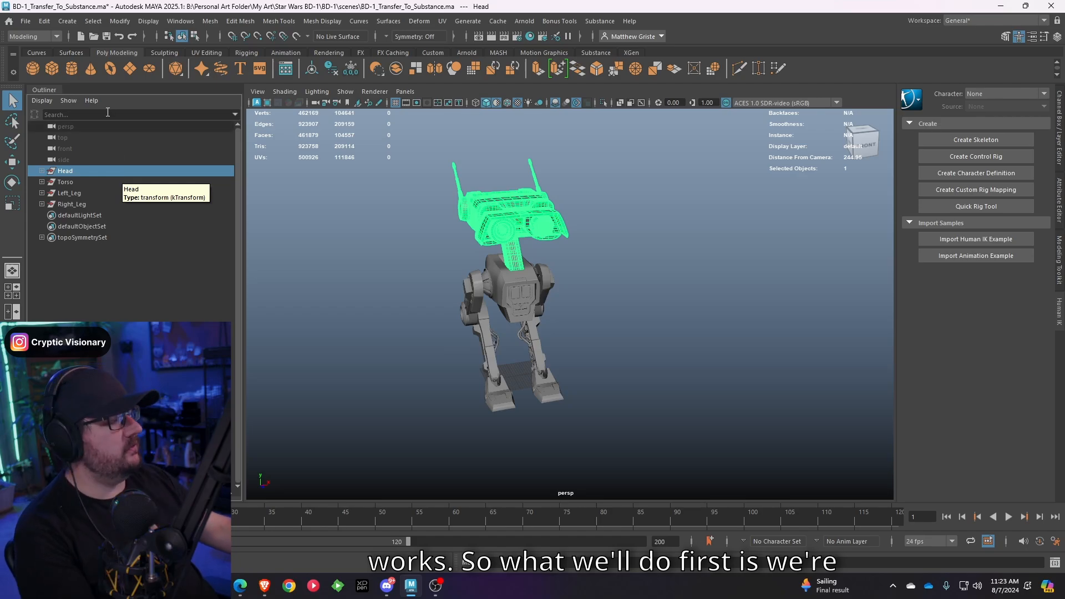
Clear the selection and switch the workspace to UV Editing.
click(858, 180)
click(957, 23)
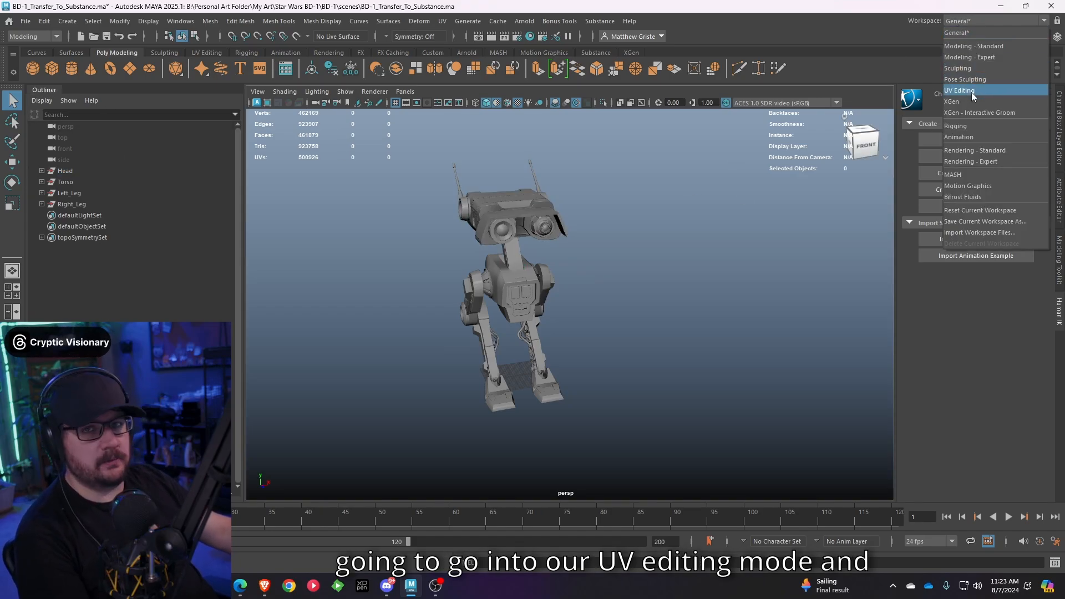
click(959, 90)
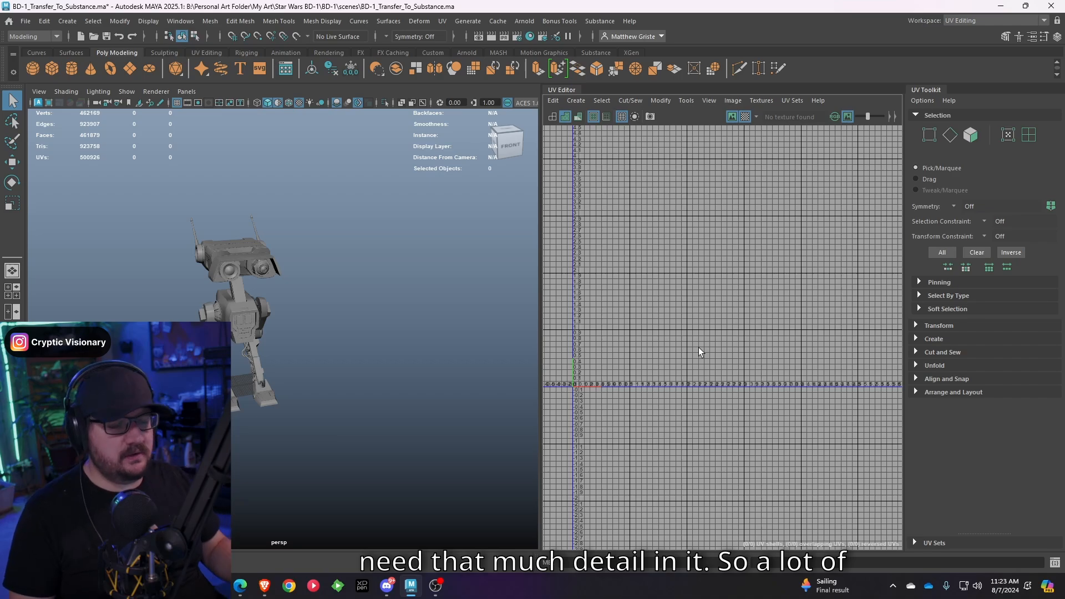
Select the robot's head and examine how its UV shells are distributed across the UV tiles.
scroll(594, 359, up, 6)
scroll(720, 311, down, 2)
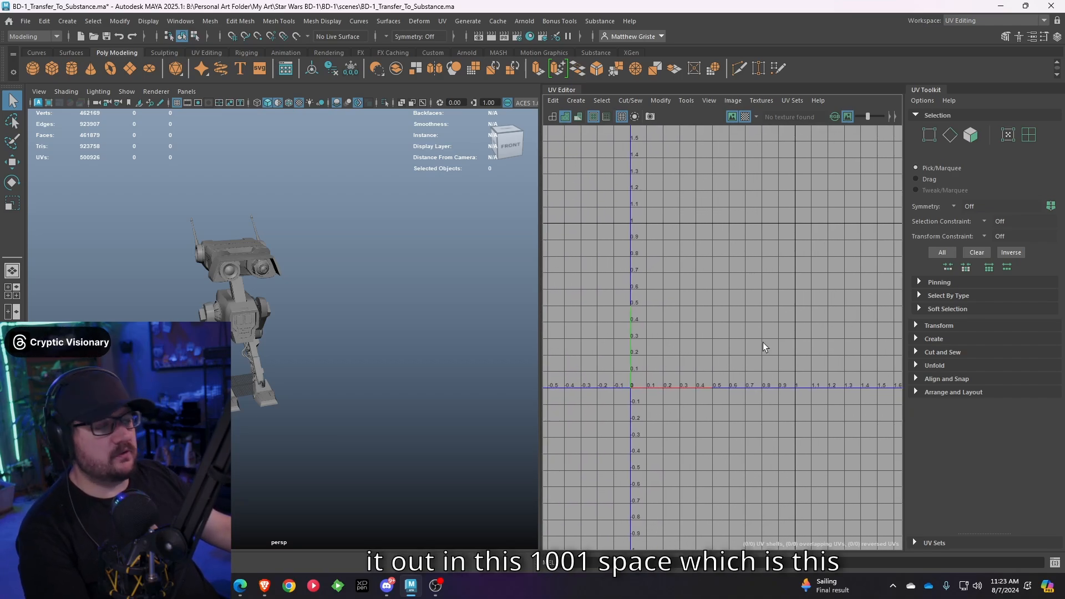
alt+middle_drag(707, 278, 687, 278)
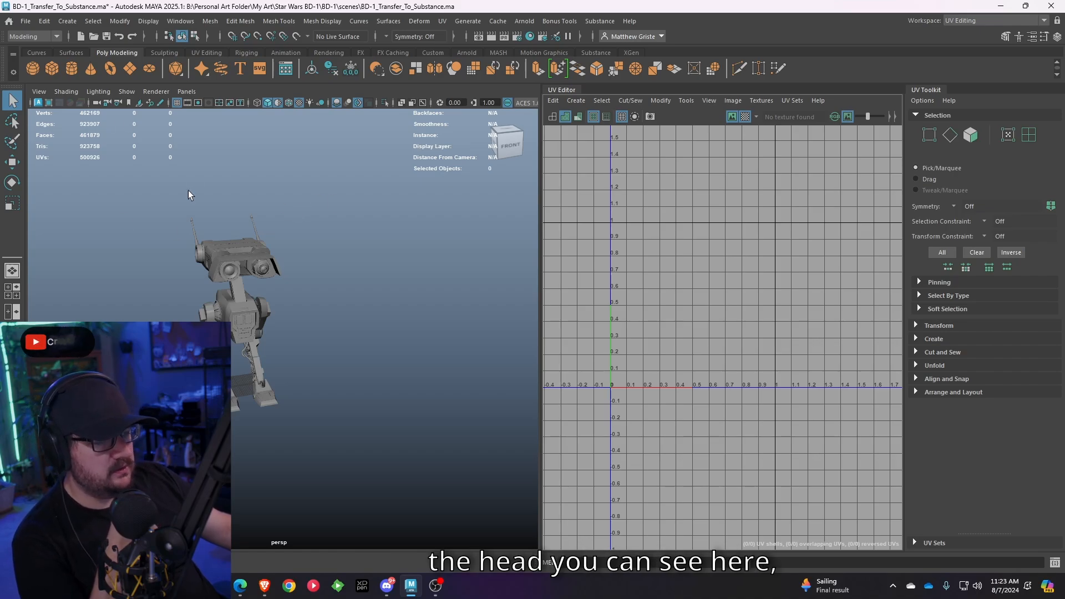
click(250, 252)
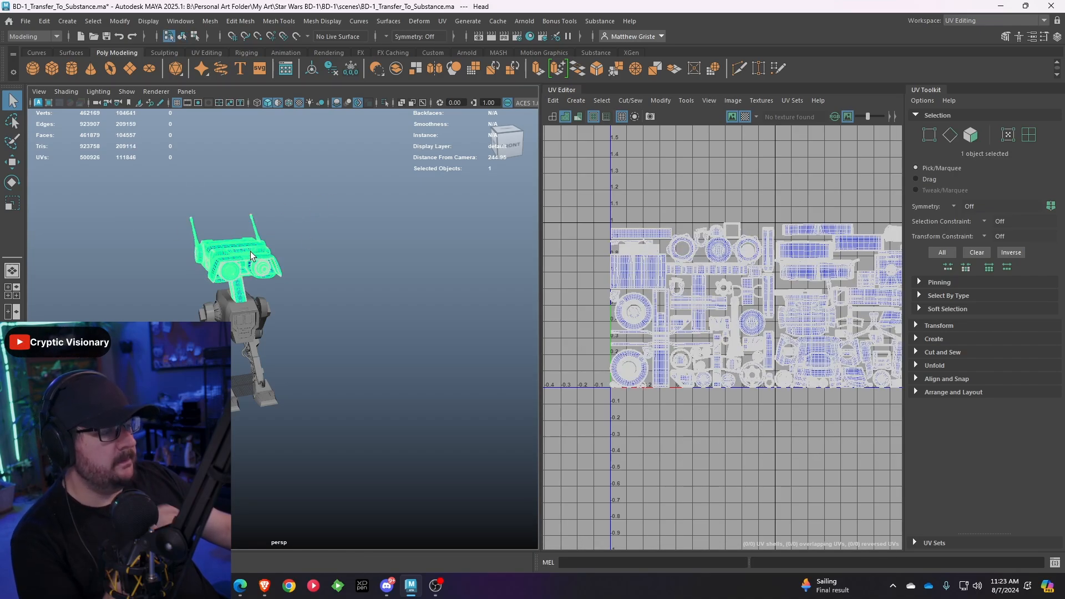
scroll(693, 359, down, 2)
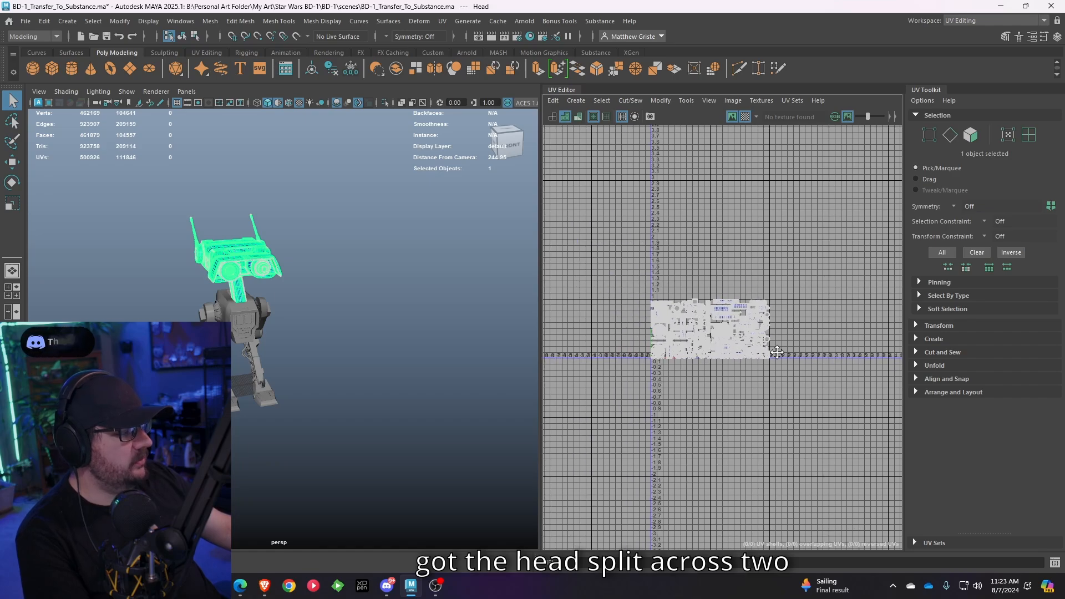
scroll(693, 359, down, 1)
alt+middle_drag(693, 359, 773, 348)
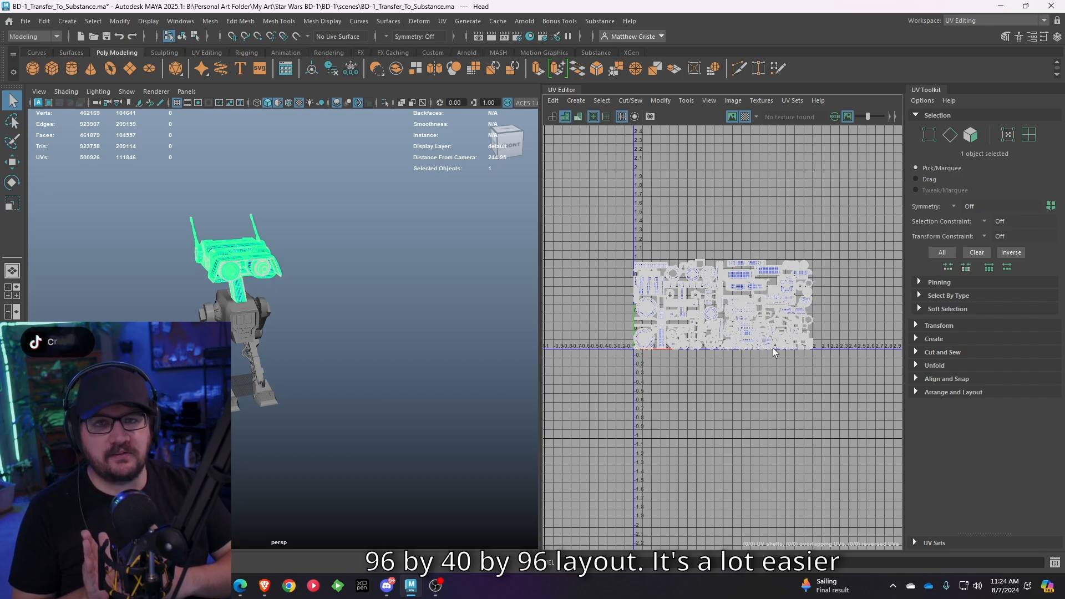
key(f)
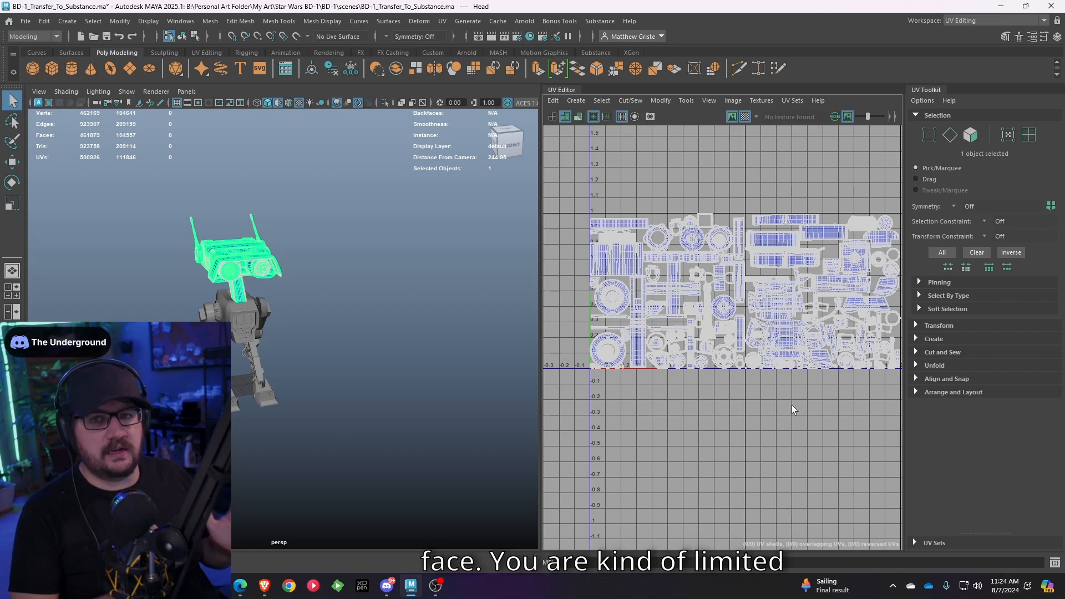
scroll(790, 405, up, 1)
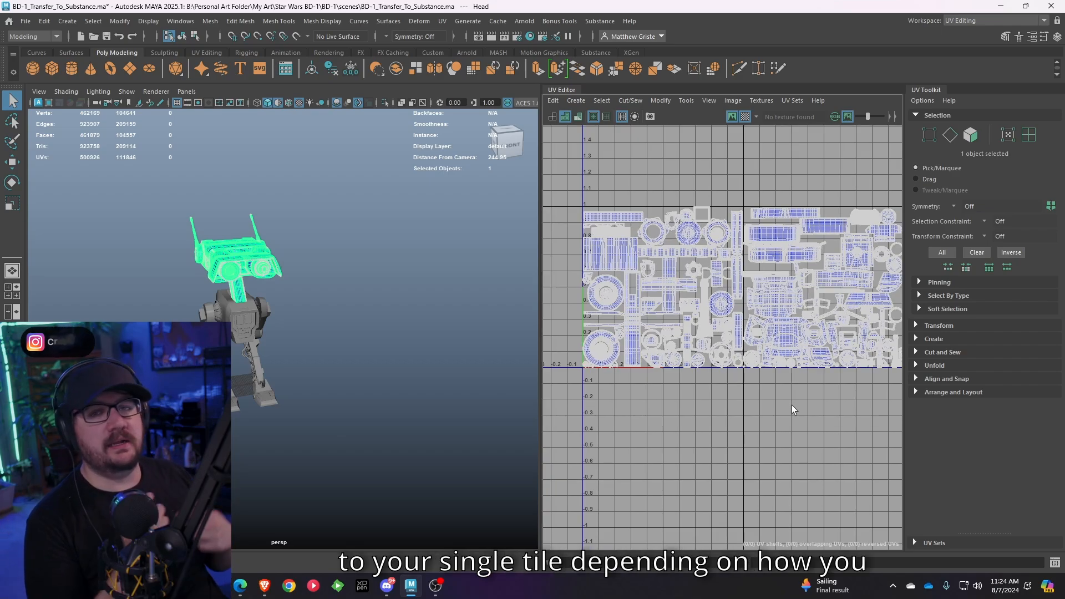
scroll(790, 405, down, 2)
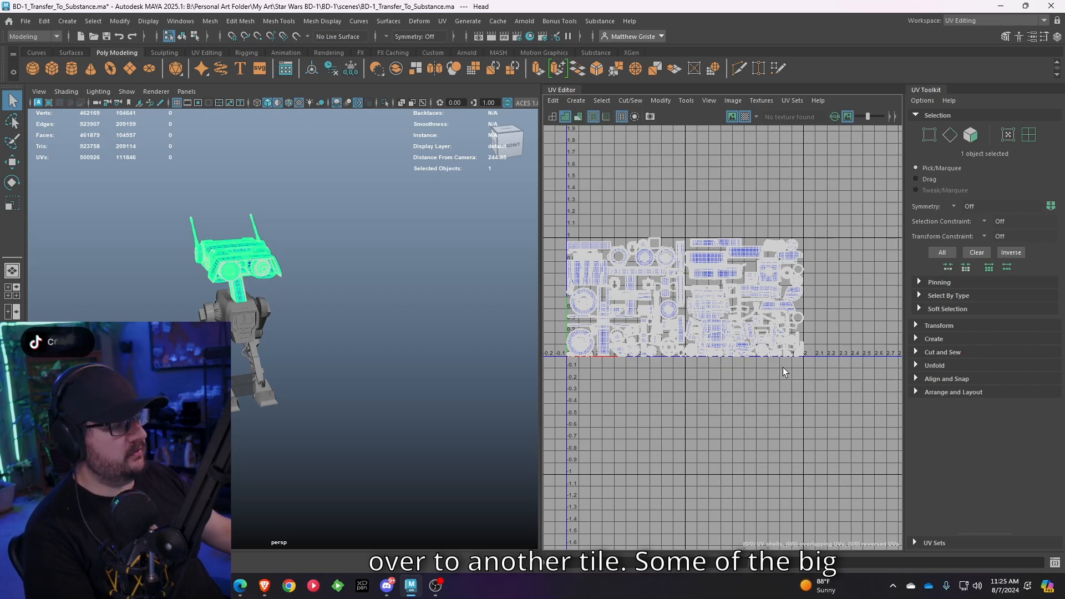
Check the head's UV shells up close for overlaps and for spacing along the border between the tiles.
scroll(783, 368, up, 5)
alt+middle_drag(798, 344, 844, 362)
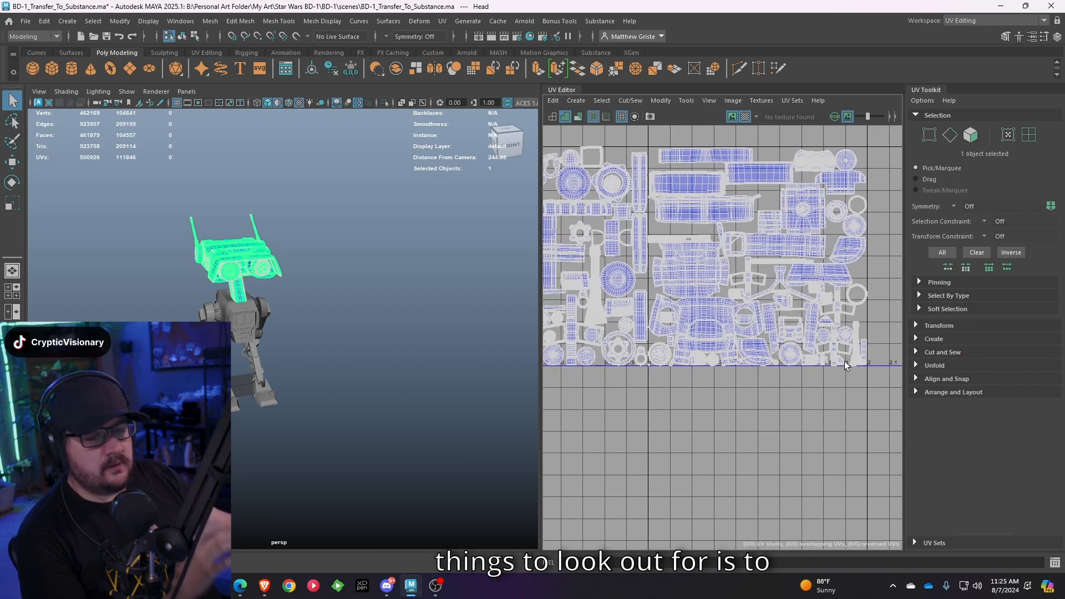
scroll(693, 272, up, 5)
alt+middle_drag(674, 268, 708, 337)
scroll(720, 295, up, 2)
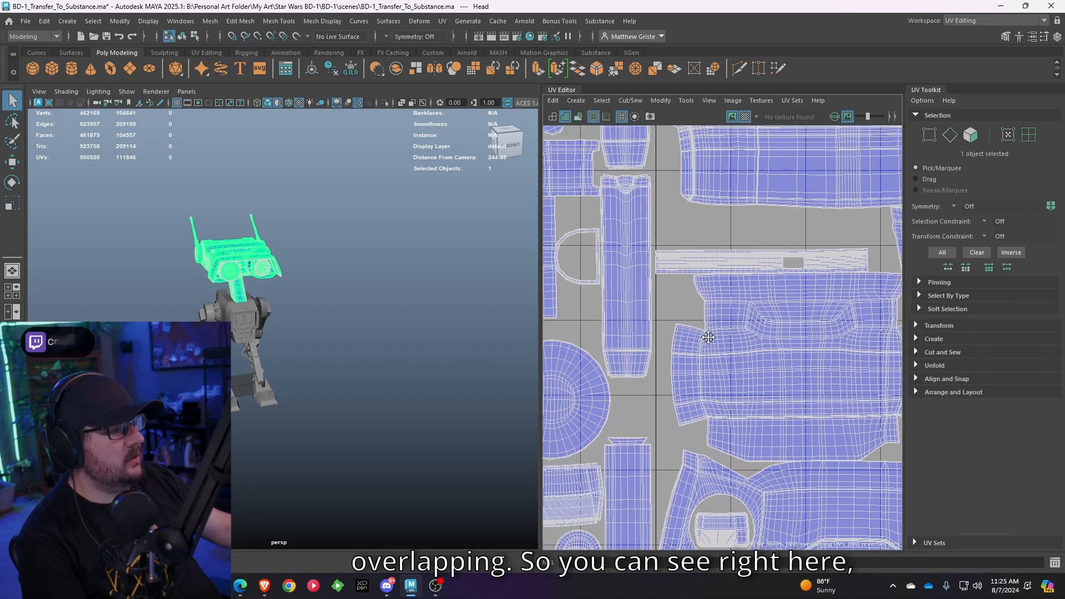
scroll(677, 256, up, 4)
alt+middle_drag(677, 257, 744, 357)
scroll(656, 235, up, 3)
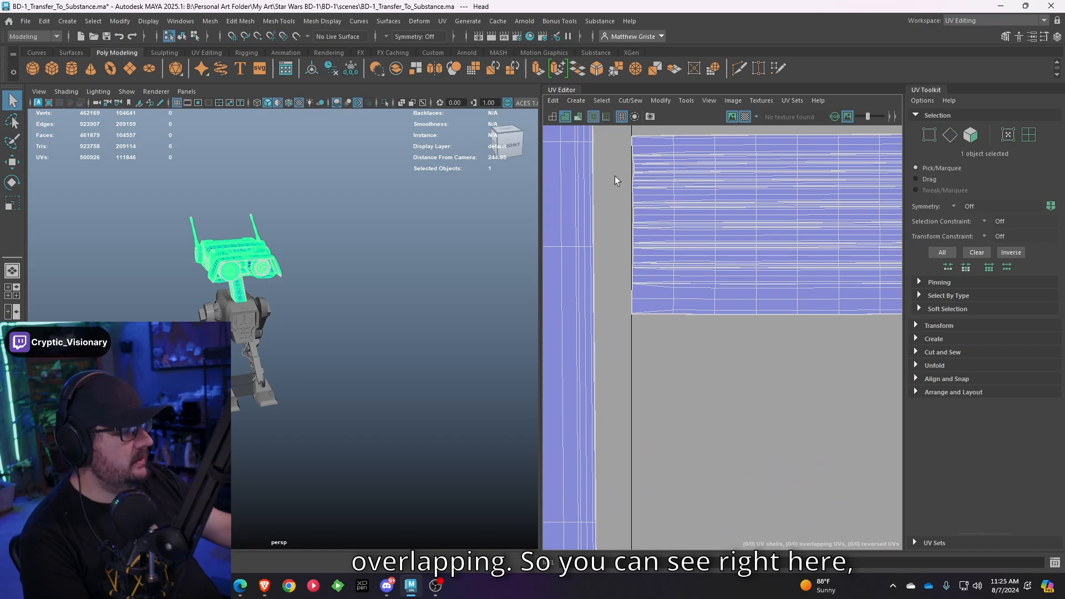
scroll(614, 175, up, 3)
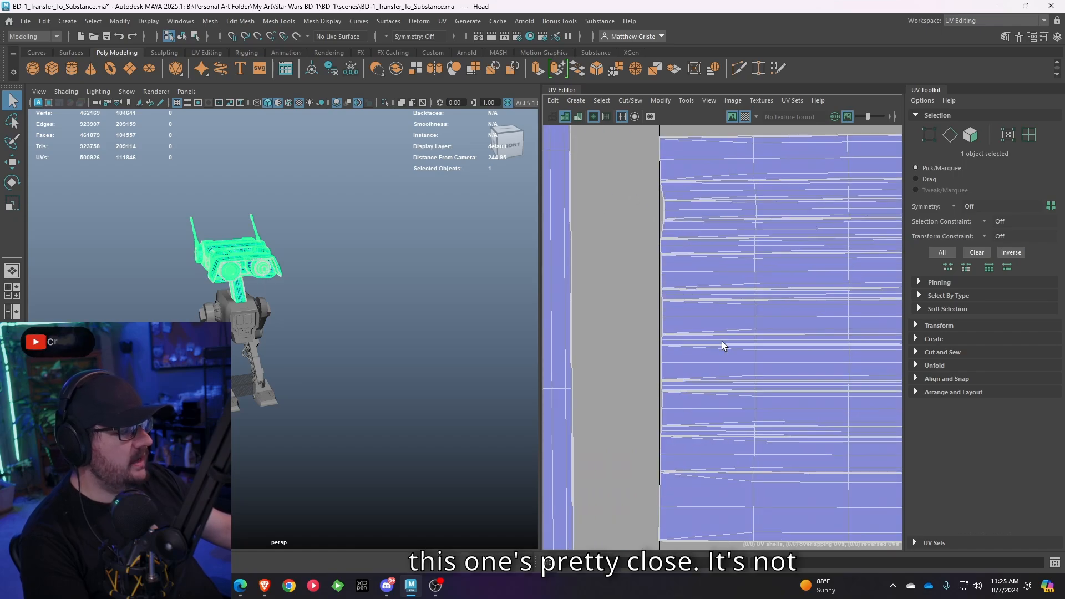
scroll(719, 382, down, 5)
scroll(718, 411, down, 3)
scroll(691, 375, down, 6)
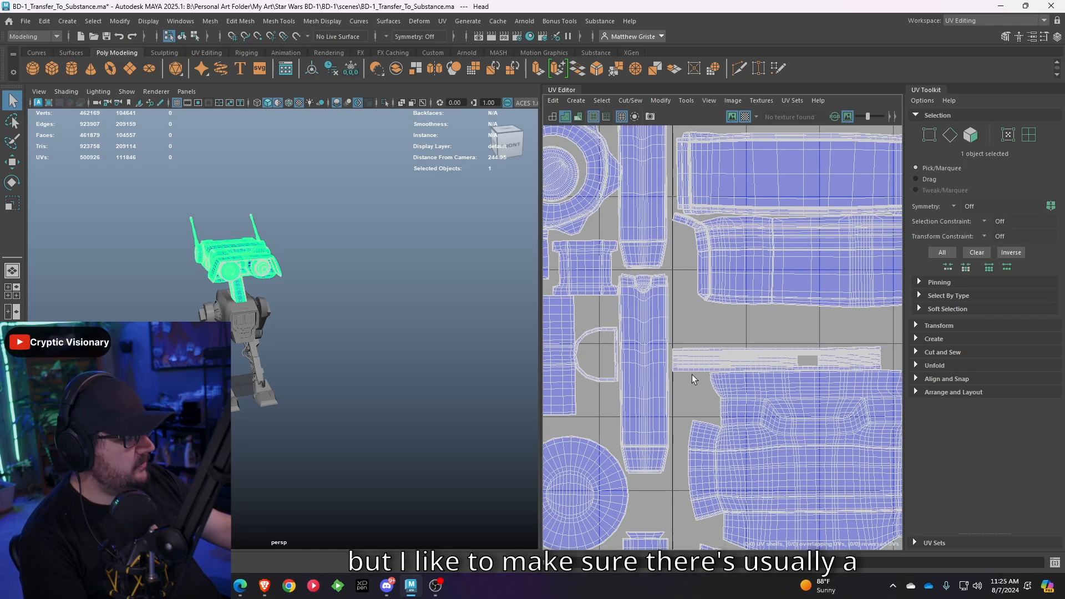
alt+middle_drag(674, 284, 669, 212)
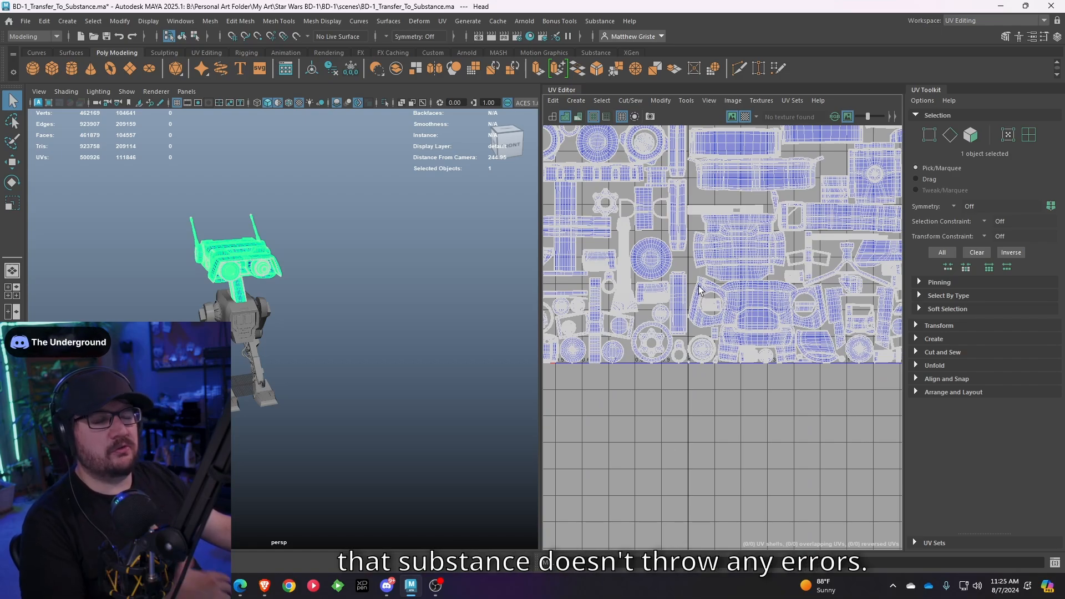
key(a)
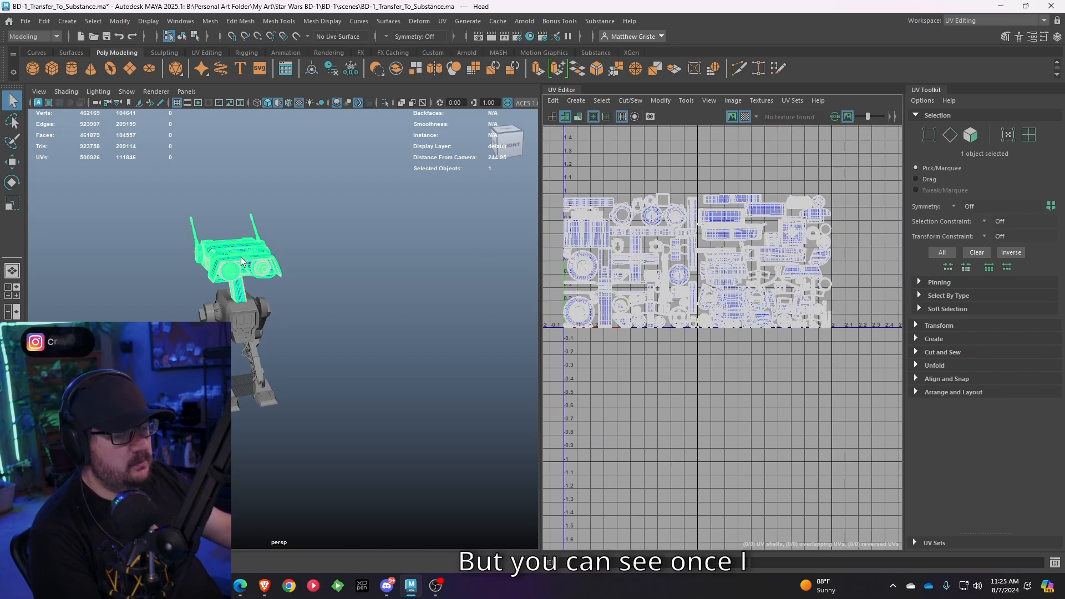
Add the torso and both legs to the selection to view the UV layouts of all body groups together.
shift+click(238, 299)
shift+click(259, 314)
shift+click(252, 322)
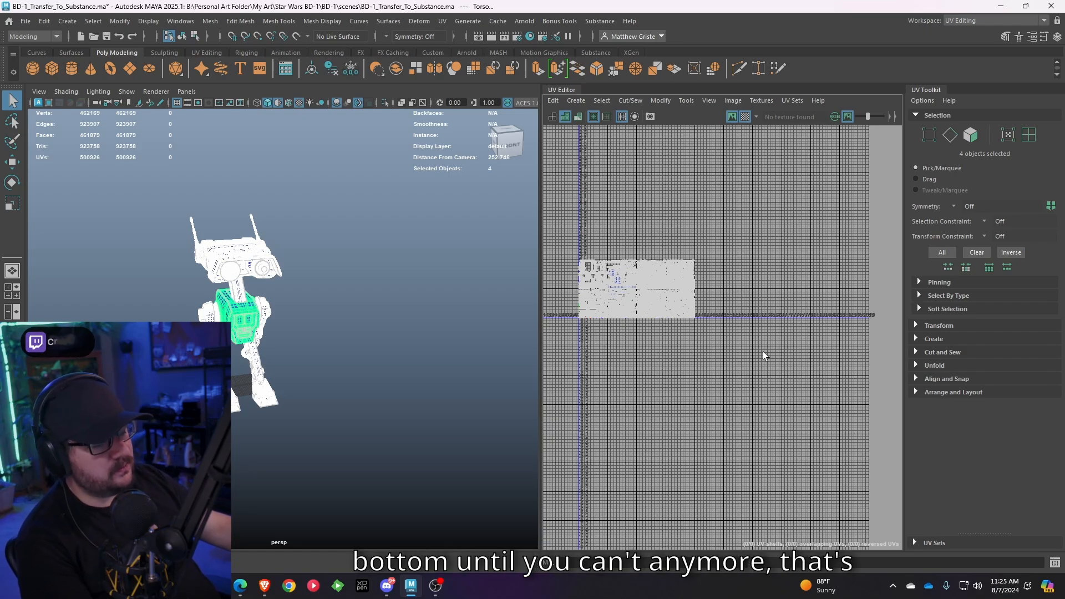
scroll(773, 358, up, 5)
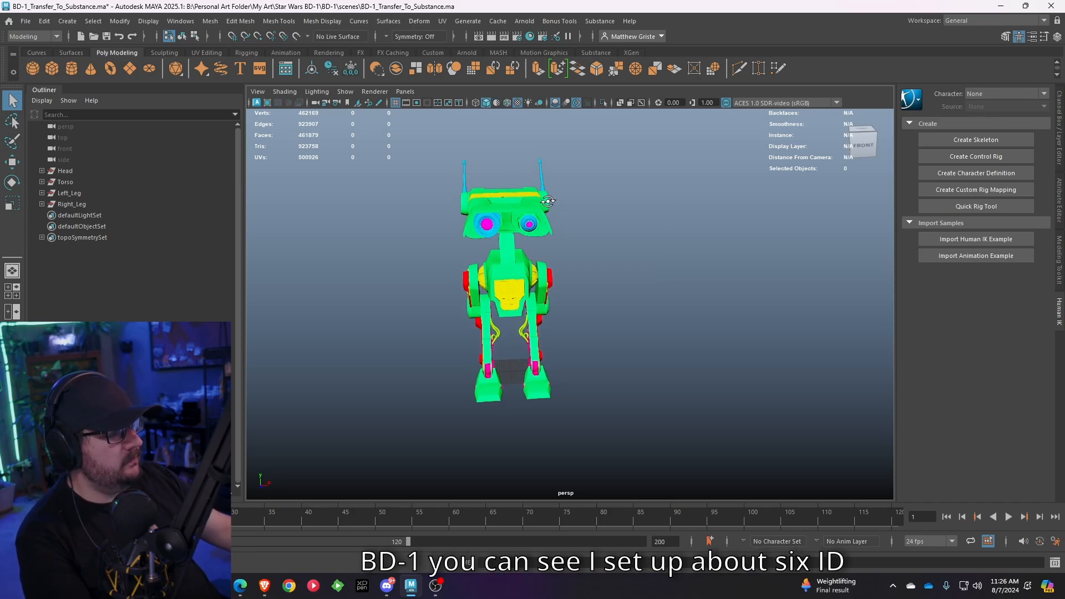
Examine the coloured ID material assignments all around the robot, including the inner leg parts and cables.
alt+drag(544, 203, 584, 292)
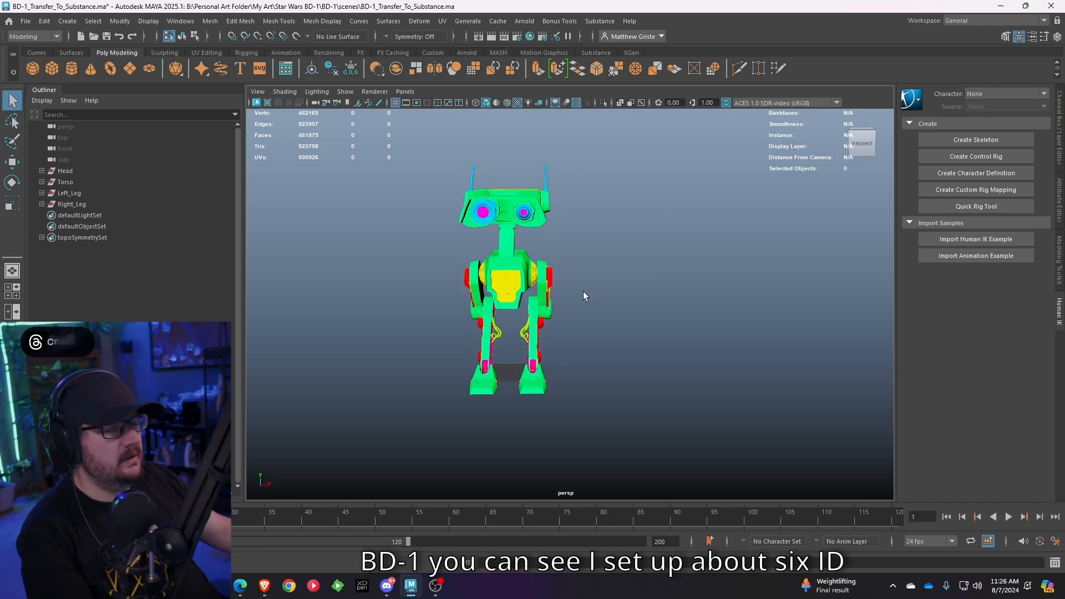
mouse_move(642, 263)
alt+mouse_down()
mouse_move(737, 244)
mouse_move(654, 269)
alt+mouse_up()
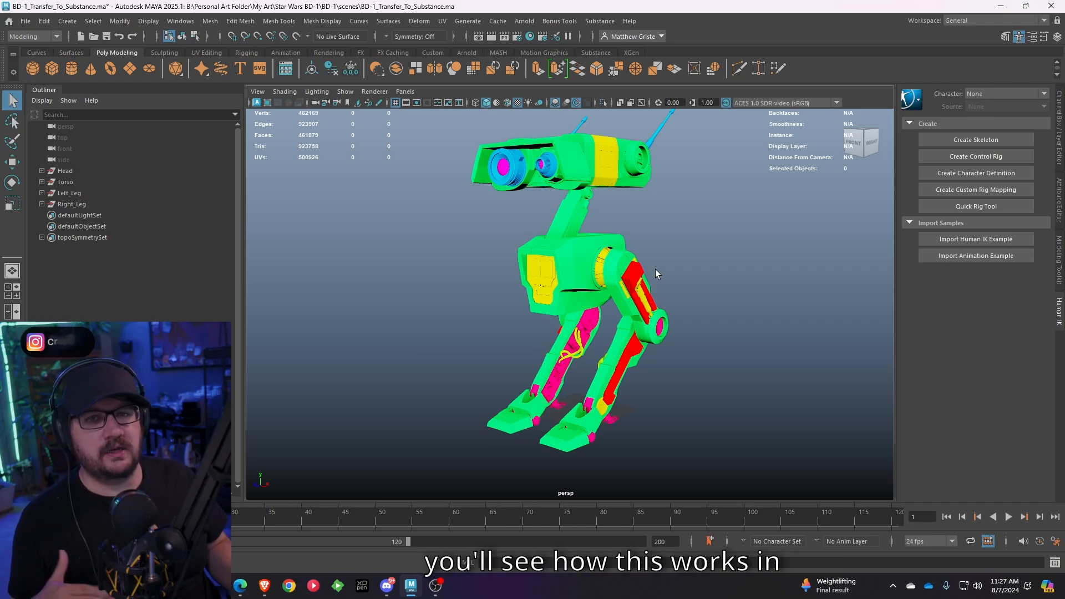
alt+drag(654, 269, 559, 338)
alt+middle_drag(559, 338, 604, 273)
scroll(603, 273, up, 3)
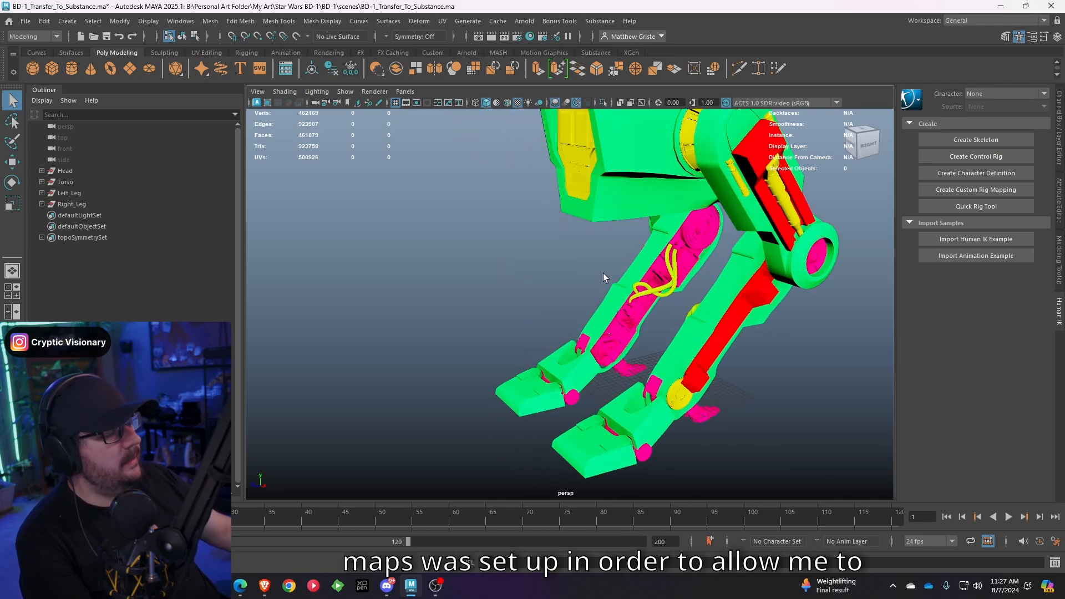
alt+drag(603, 273, 704, 277)
scroll(687, 277, down, 3)
scroll(595, 277, up, 5)
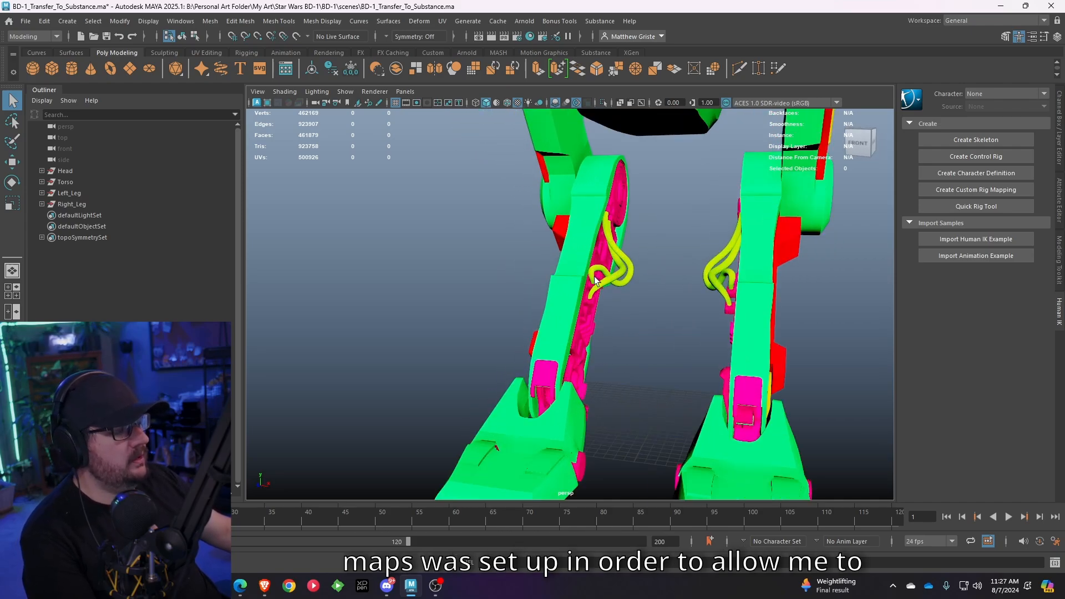
alt+drag(595, 280, 533, 300)
scroll(684, 327, down, 3)
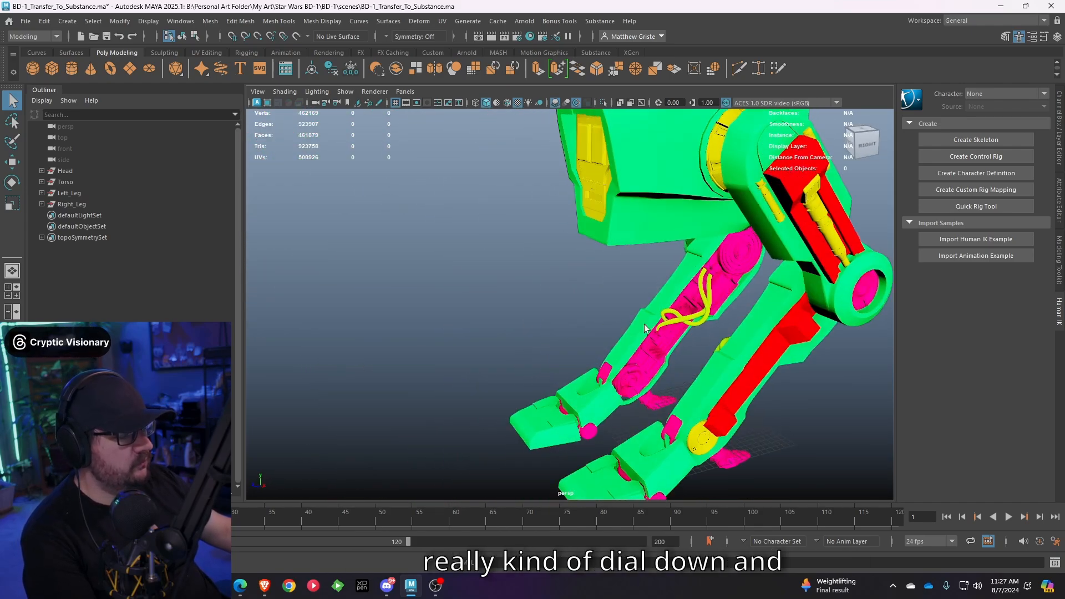
scroll(502, 285, up, 5)
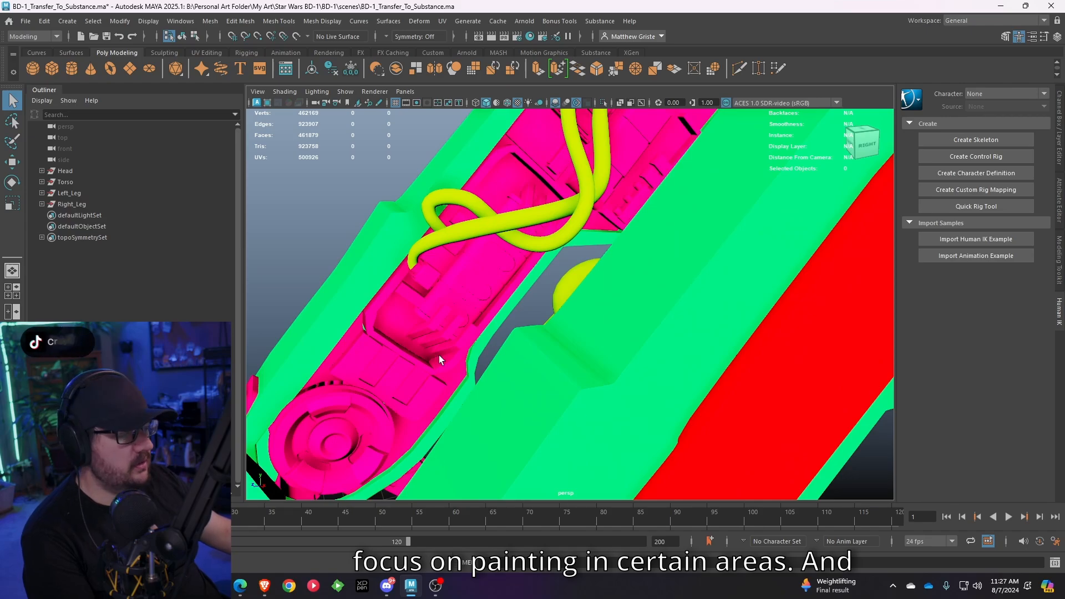
scroll(530, 188, down, 5)
alt+drag(531, 188, 618, 366)
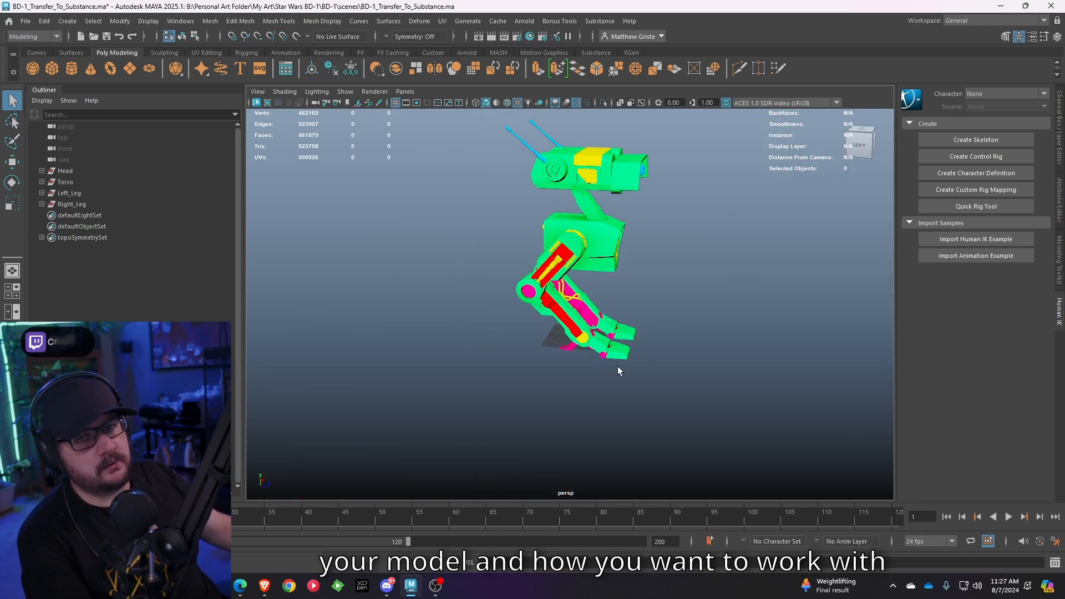
alt+drag(625, 361, 560, 330)
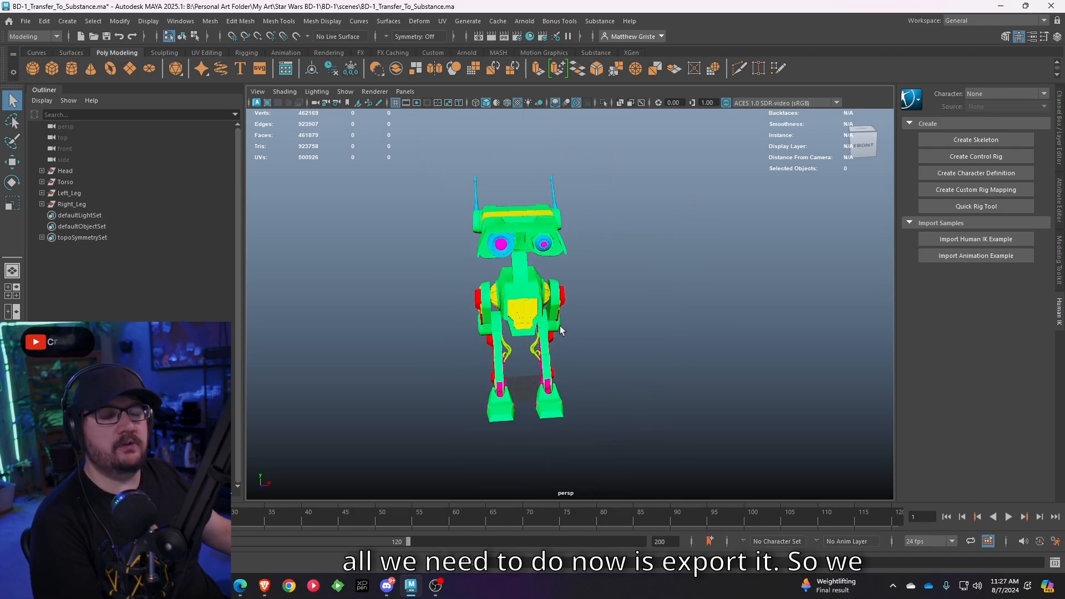
Select all four robot groups and export the selection to the Desktop as an FBX file named BD-1_FBX_Demo.
drag(662, 434, 390, 196)
click(25, 21)
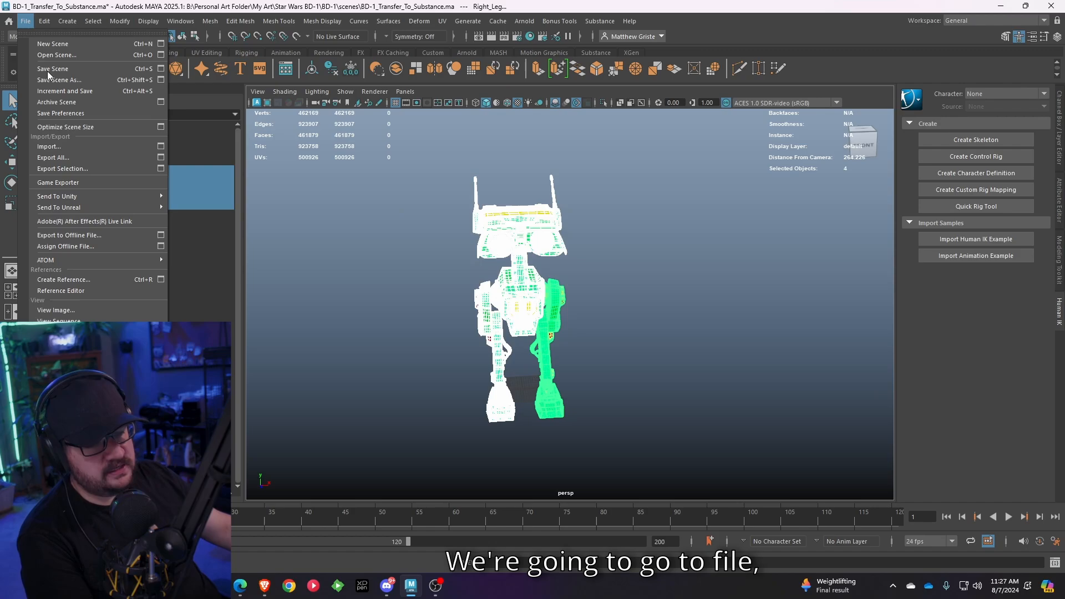
click(64, 169)
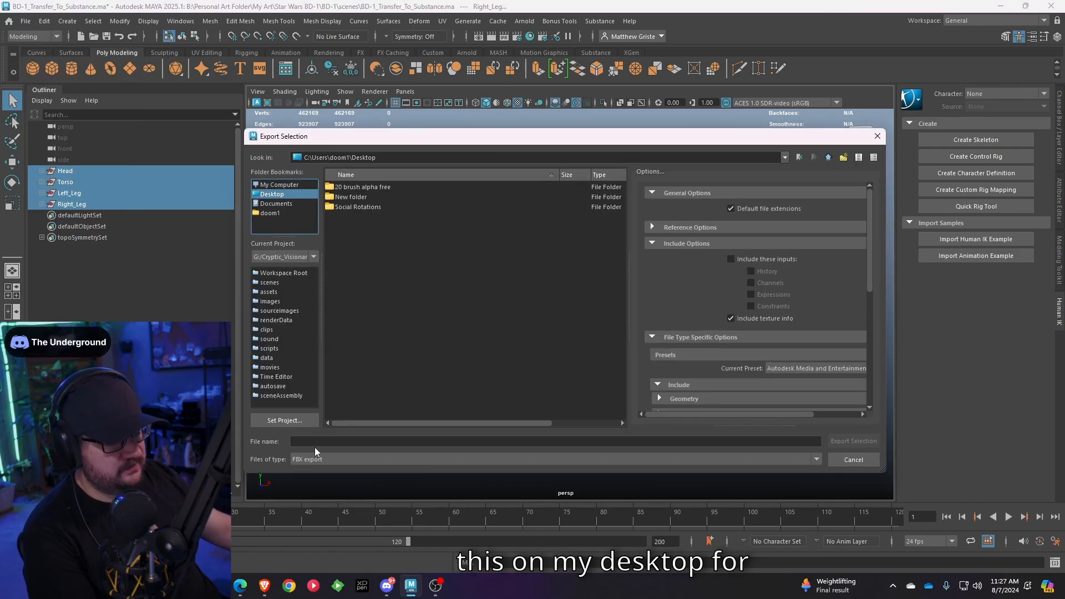
click(315, 447)
text(BD-1_)
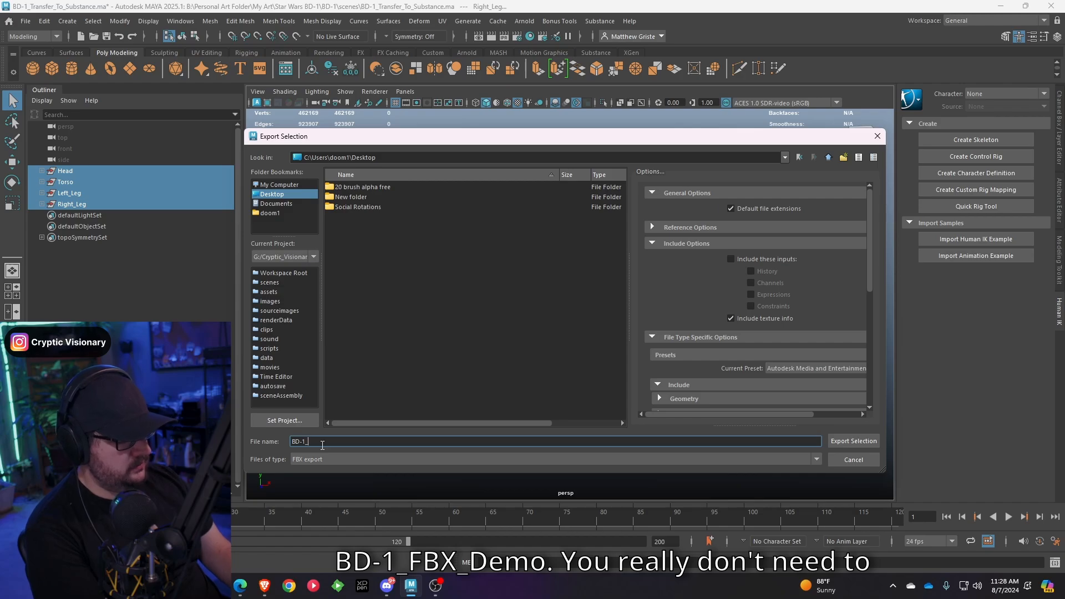
text(FBX_De)
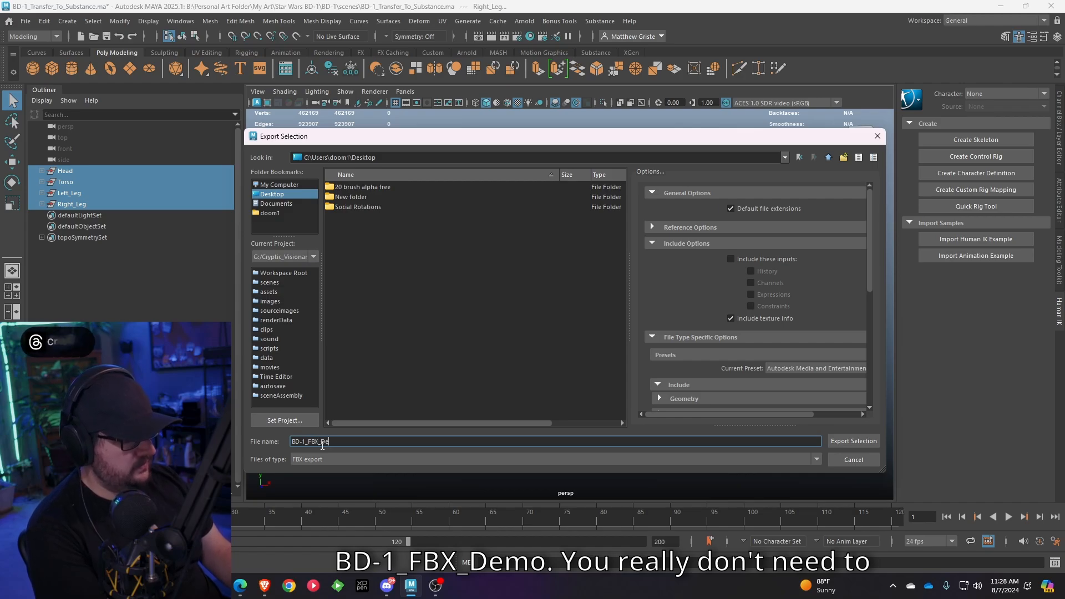
text(mo)
scroll(674, 318, down, 3)
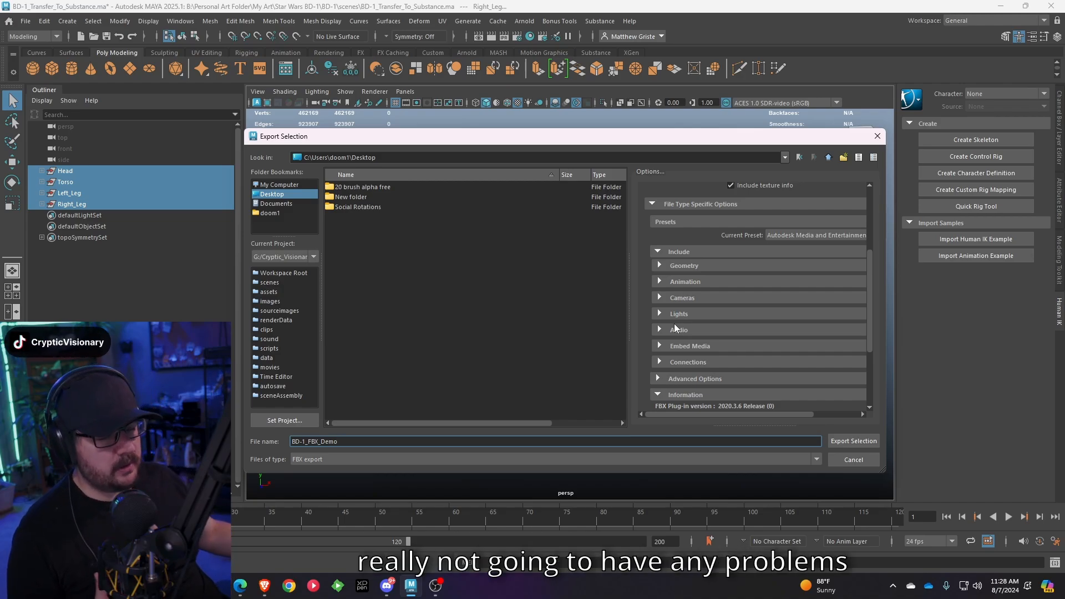
click(860, 442)
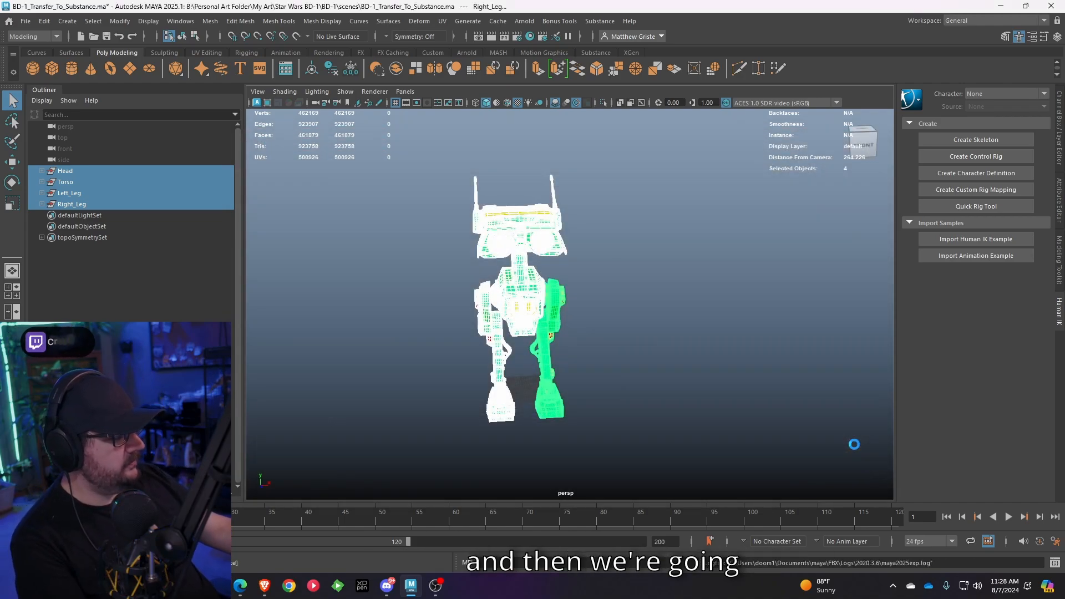
Switch to Adobe Substance 3D Painter and start a new project with BD-1_FBX_Demo.fbx from the Desktop as its mesh.
key(super+d)
double_click(22, 130)
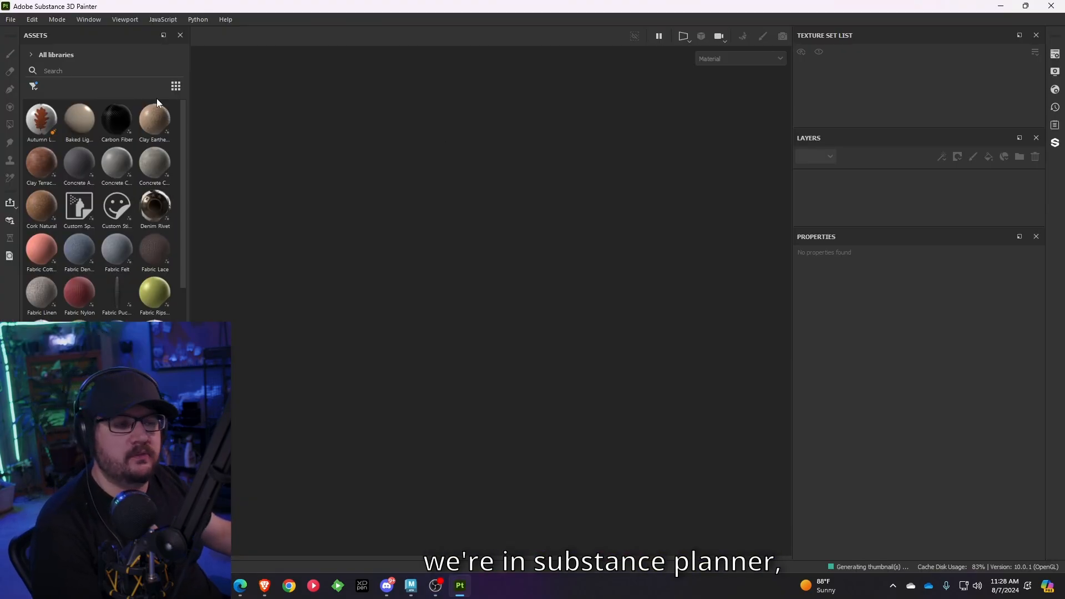
click(10, 19)
click(17, 32)
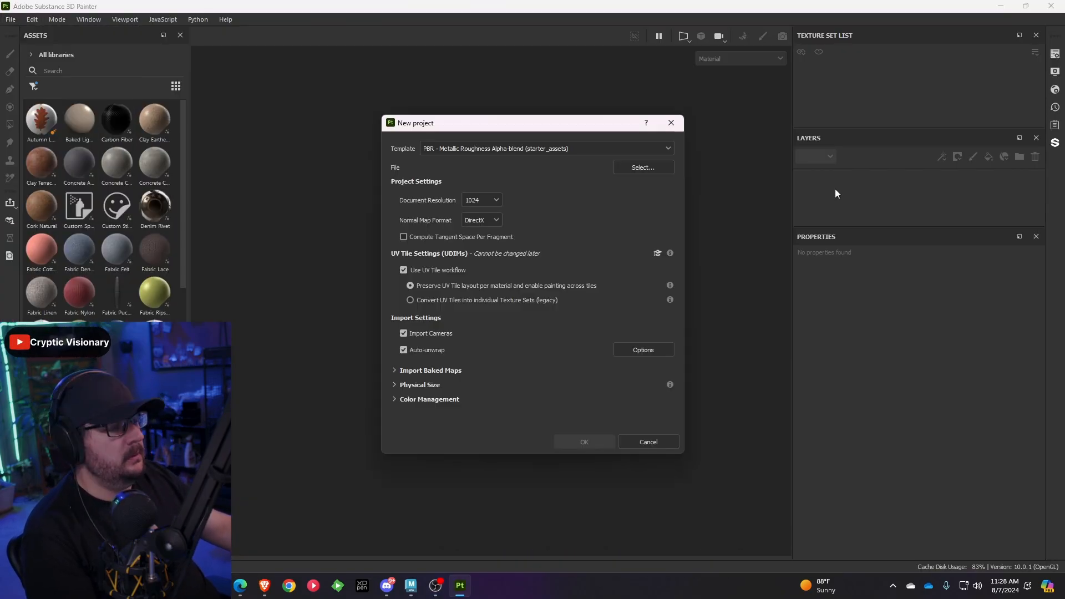
drag(449, 127, 376, 107)
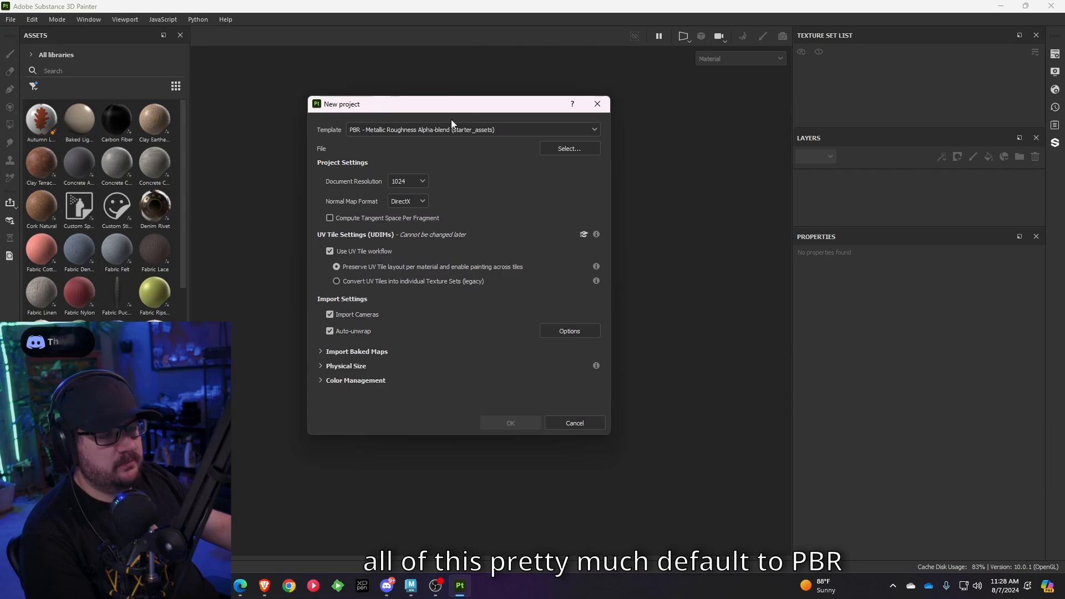
click(556, 146)
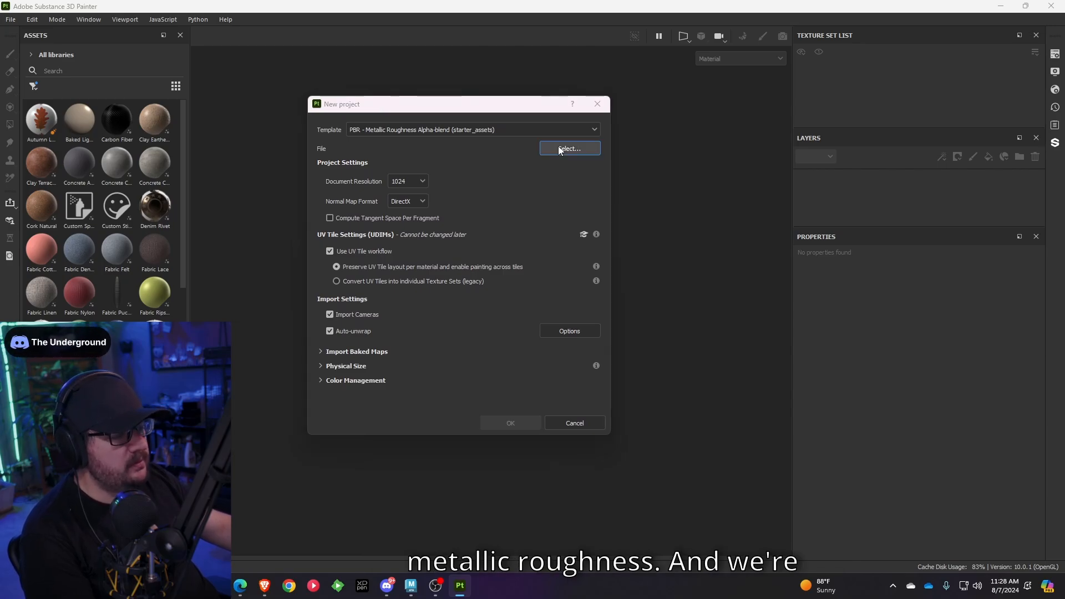
scroll(354, 222, up, 5)
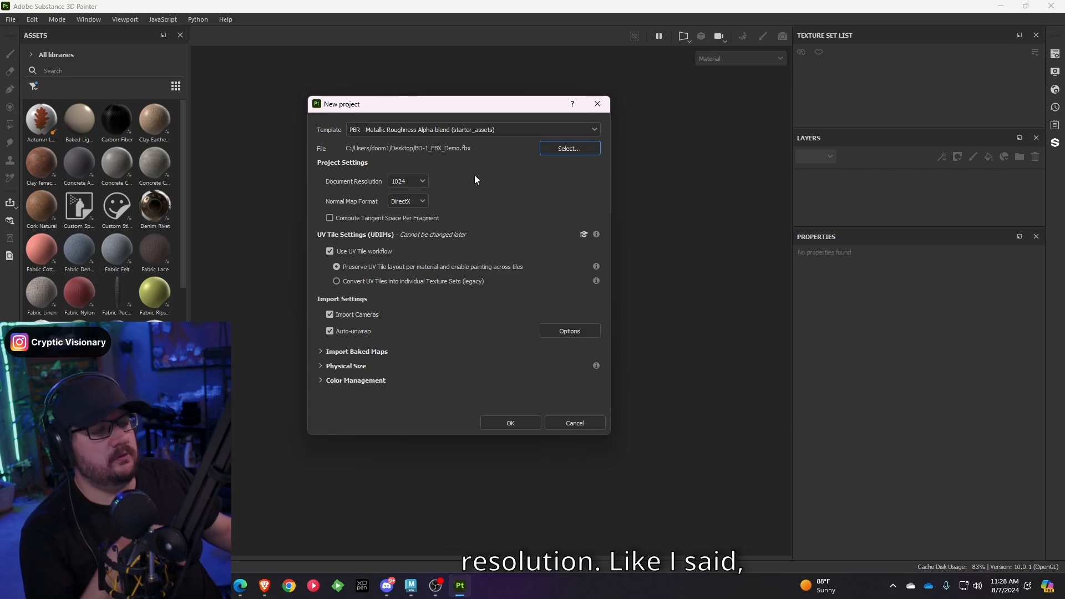
Set the document resolution to 4096 and create the project with the UV Tile workflow.
click(424, 182)
click(407, 252)
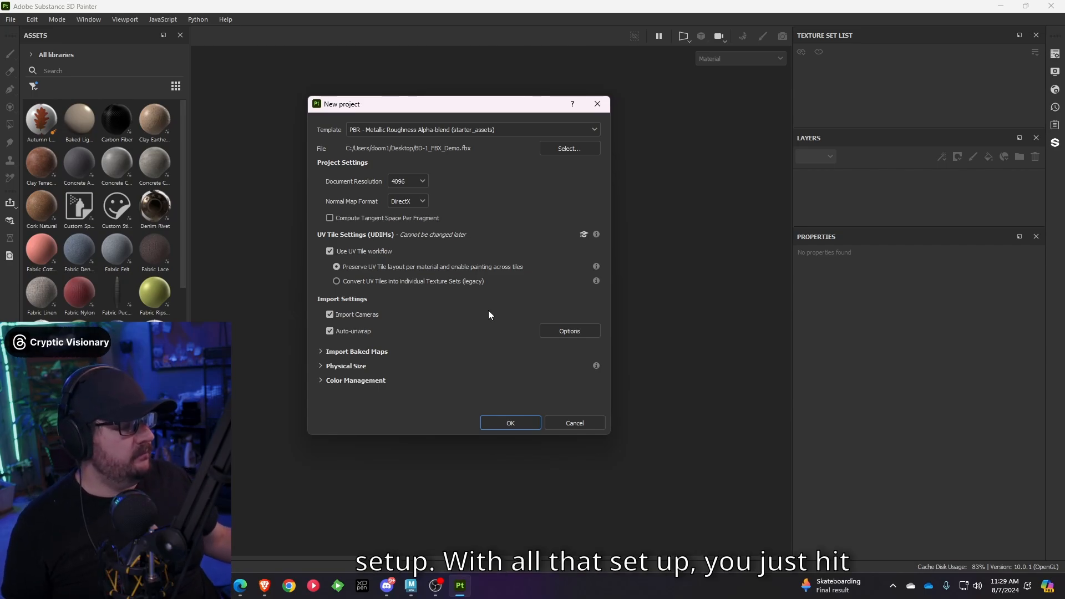
click(524, 425)
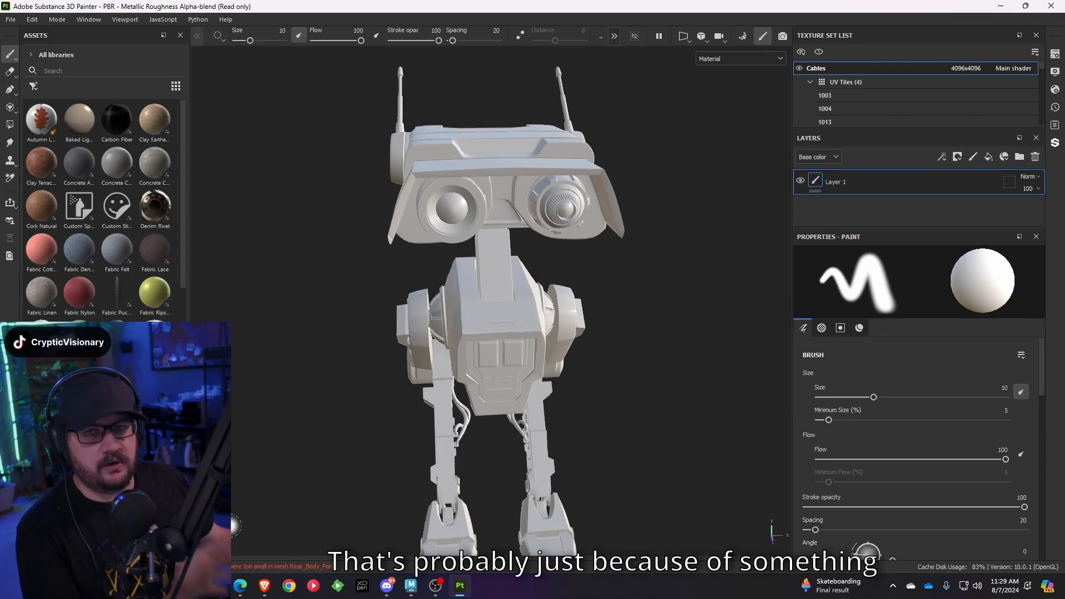
Examine the imported robot with its texture sets and UV tiles, toggling the Glass1 set's visibility off and back on.
mouse_move(410, 316)
alt+mouse_down()
mouse_move(585, 297)
mouse_move(656, 245)
mouse_move(592, 288)
mouse_move(601, 255)
mouse_move(556, 266)
mouse_move(568, 240)
alt+mouse_up()
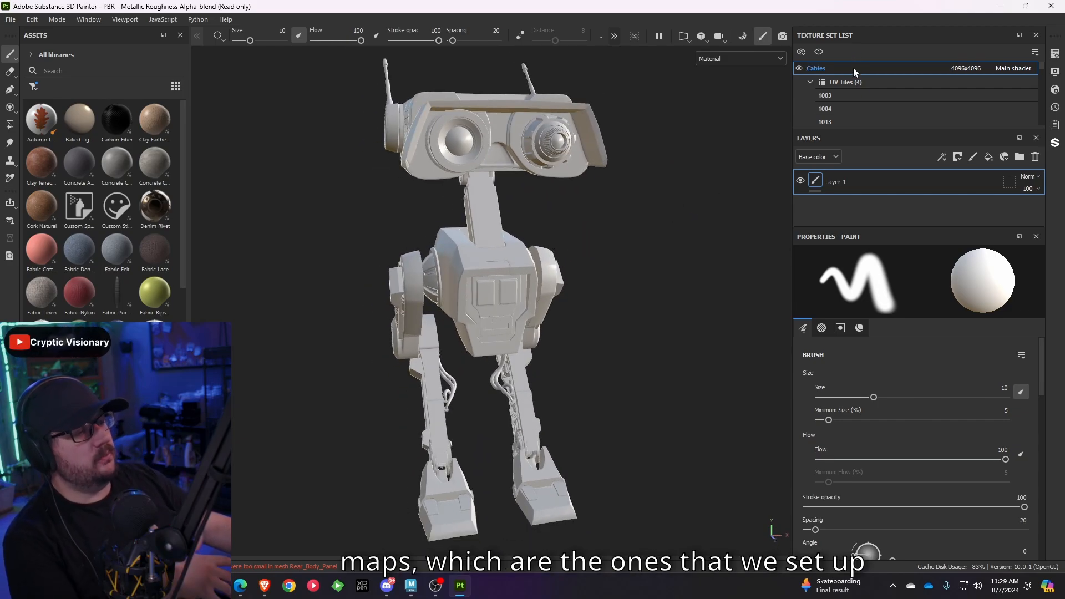
scroll(849, 73, down, 2)
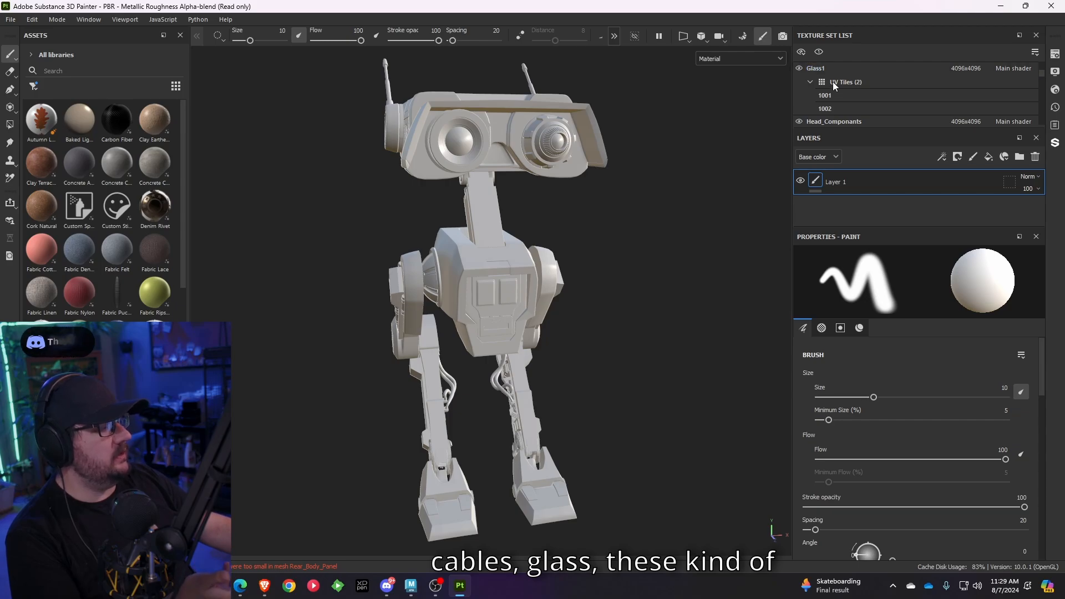
click(798, 121)
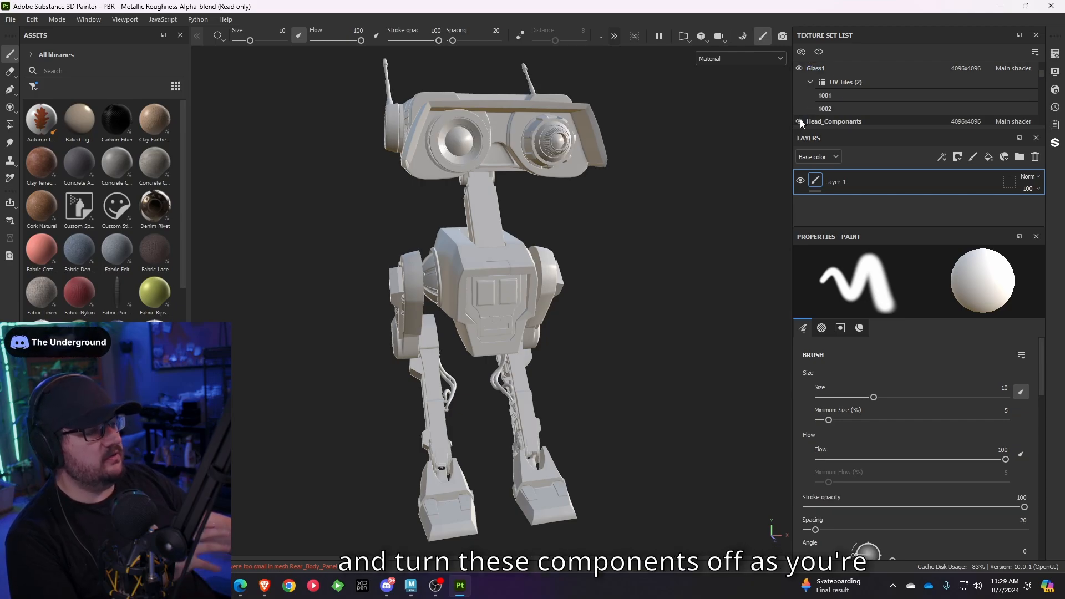
scroll(830, 101, up, 2)
click(799, 108)
click(799, 108)
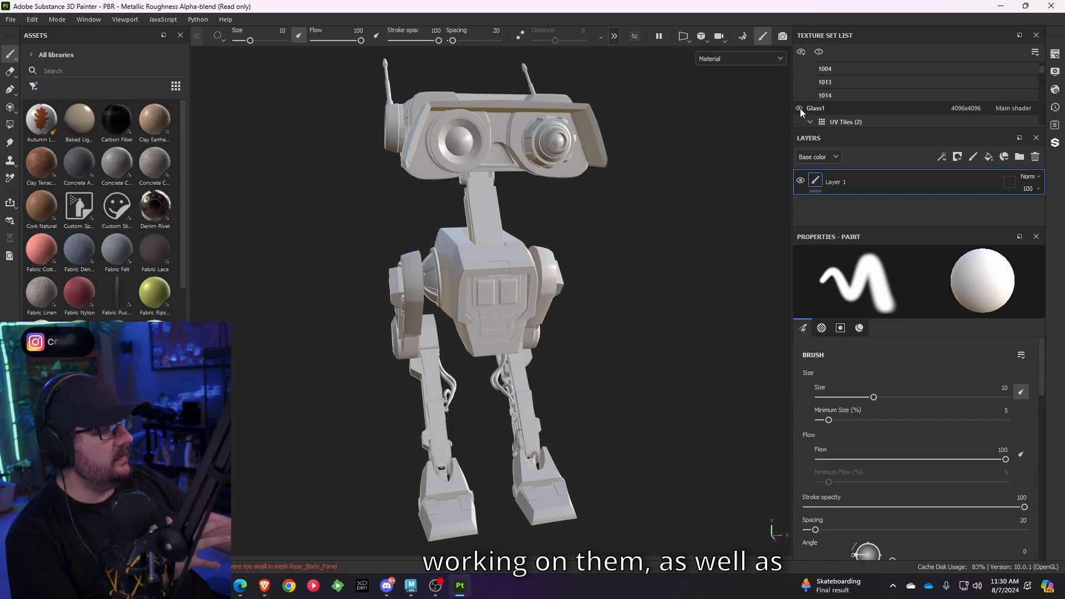
scroll(830, 108, down, 6)
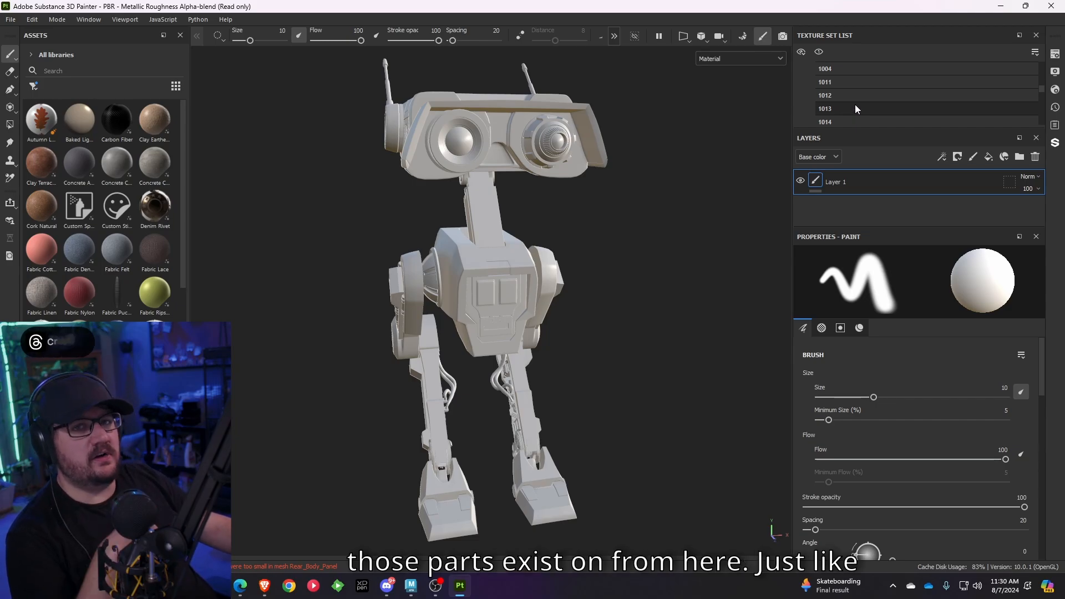
alt+drag(627, 181, 607, 223)
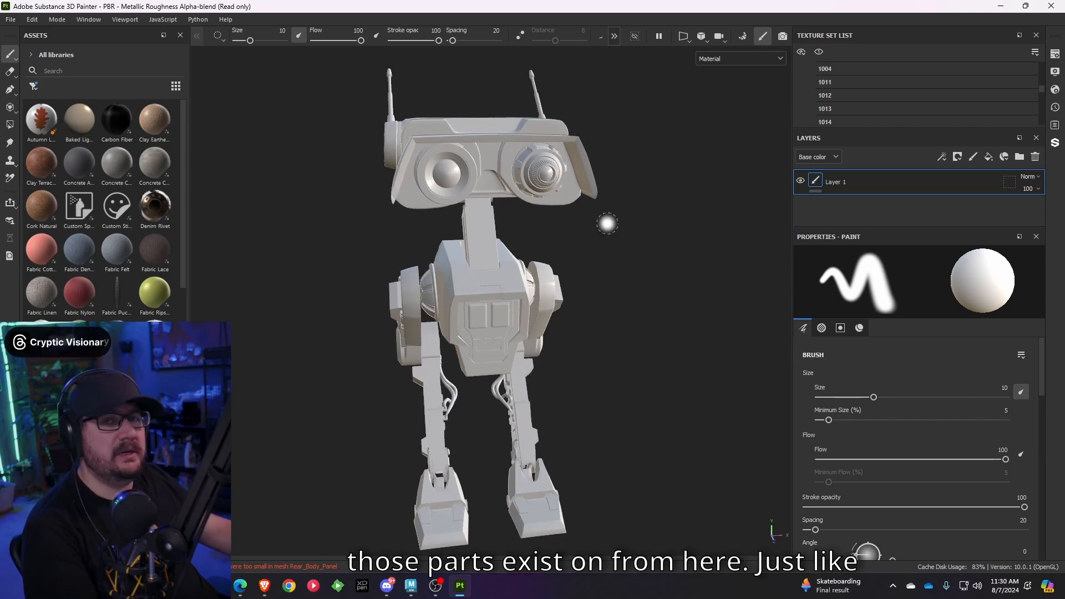
Enter baking mode, exclude the Normal map from the mesh maps and set the bake output size to 4096.
click(748, 37)
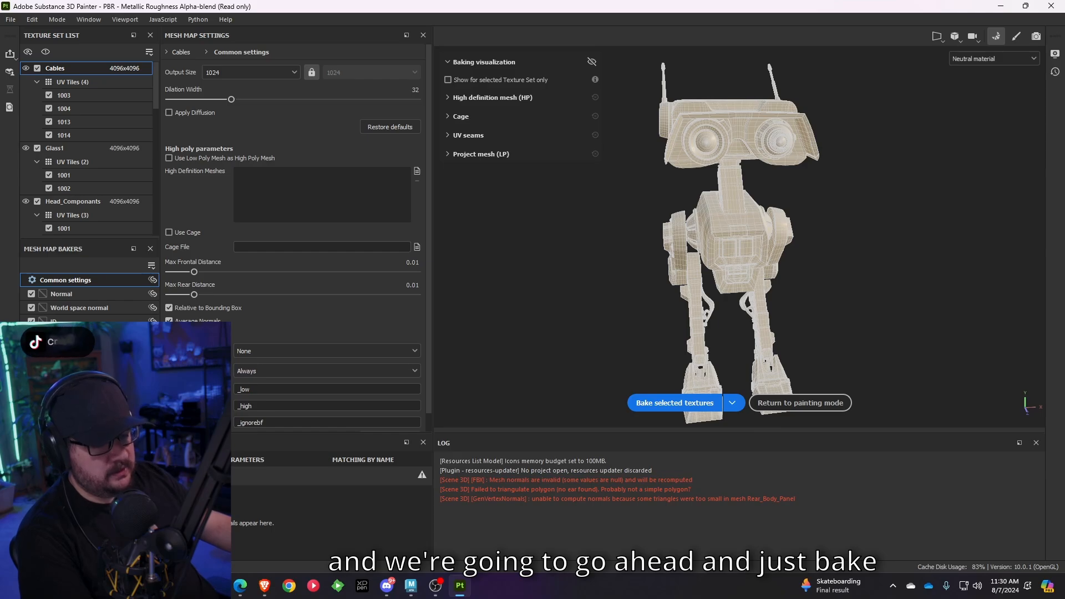
click(31, 294)
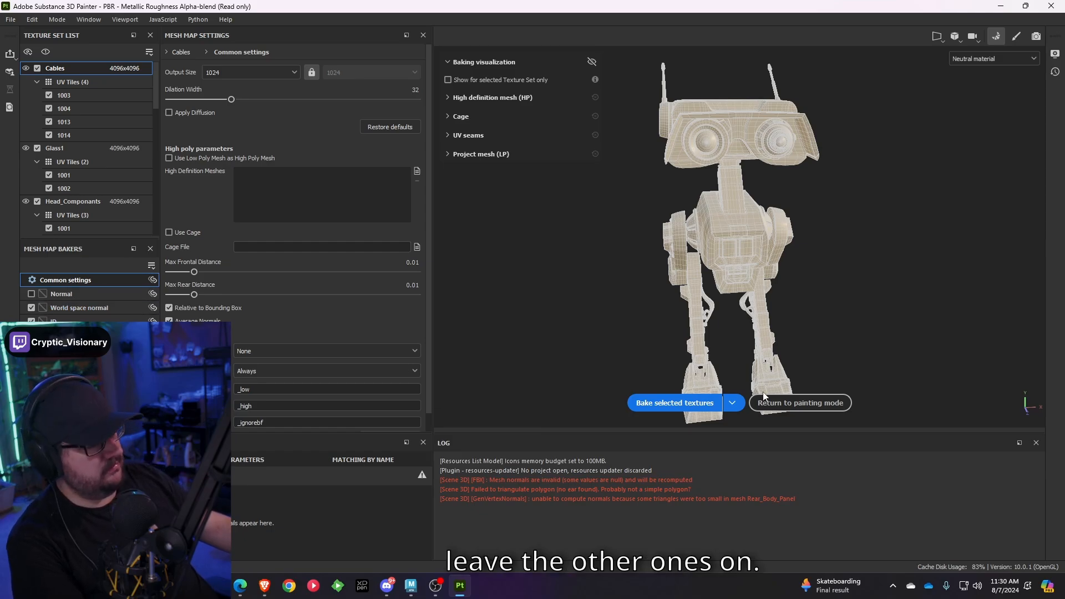
click(295, 70)
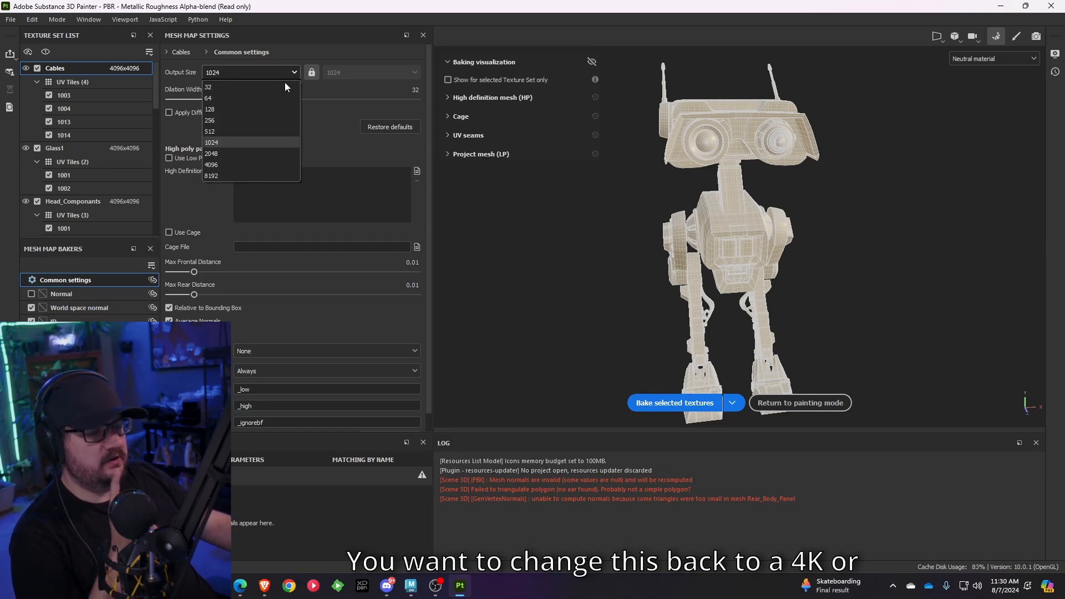
click(242, 164)
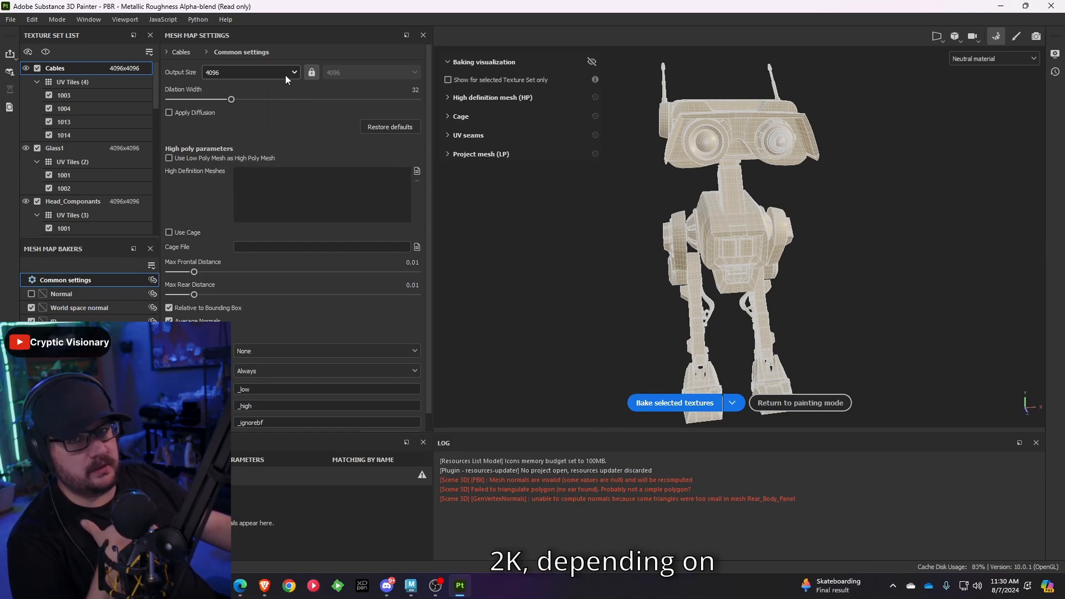